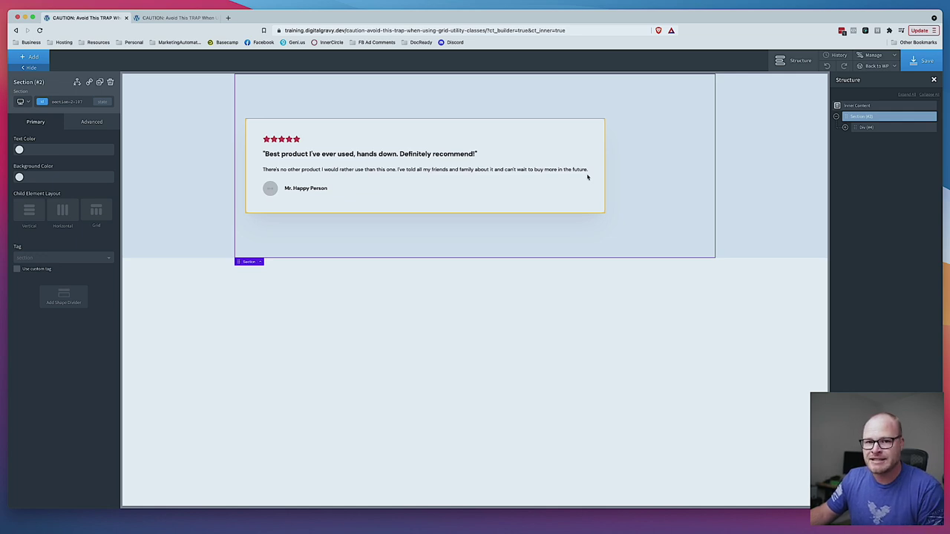
# - Insert a new Div below the testimonial card and assign it the grid--3 class
pyautogui.click(31, 58)
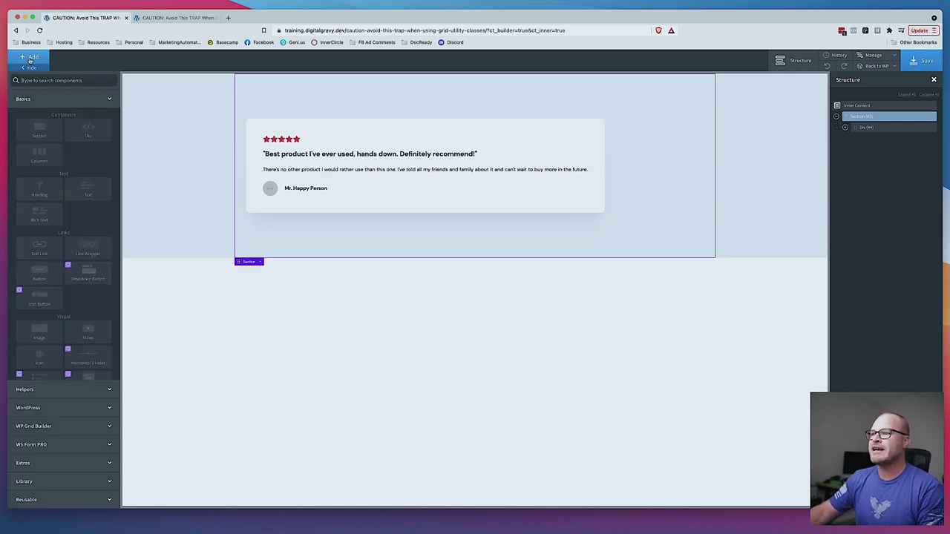
pyautogui.click(88, 132)
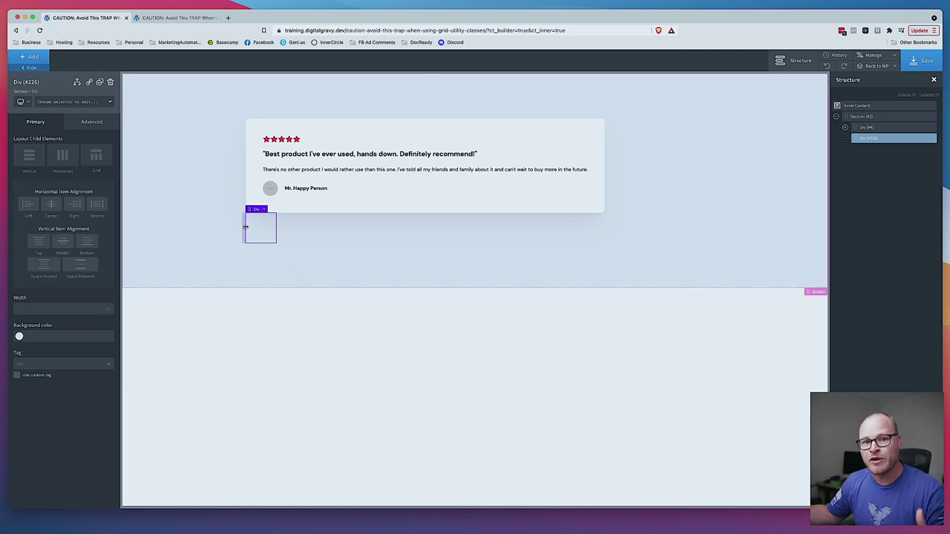
pyautogui.click(78, 103)
pyautogui.write('gr')
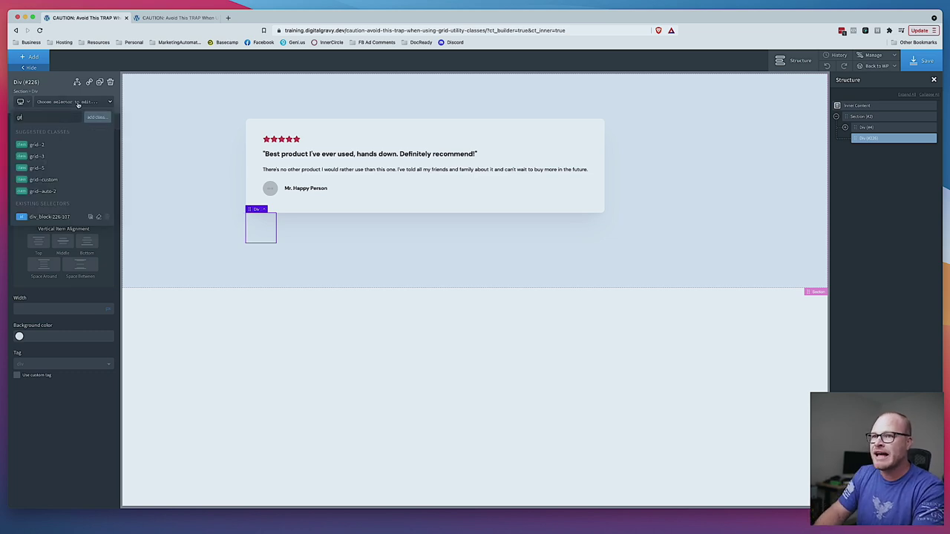
pyautogui.write('id--3')
pyautogui.press('Return')
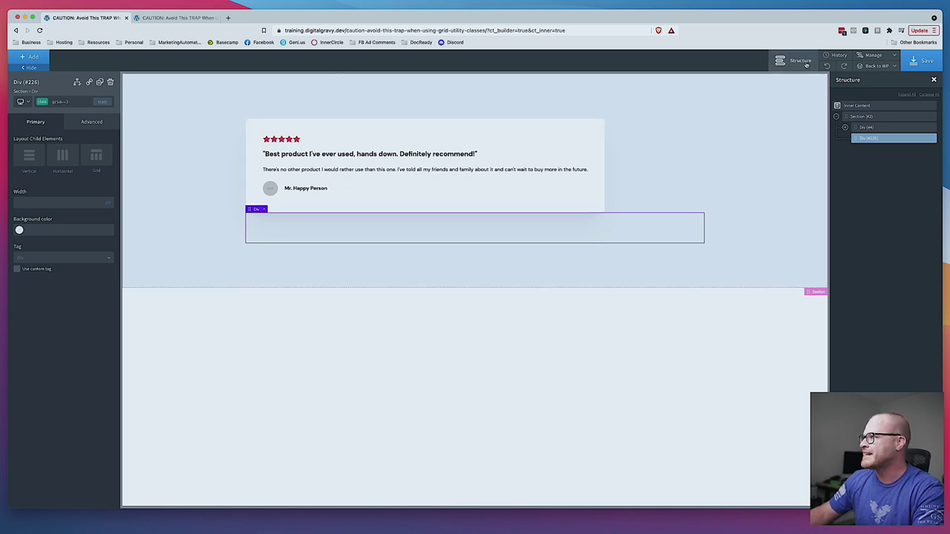
# - Move the testimonial card into the new grid--3 div and reselect the card
pyautogui.moveTo(865, 127); pyautogui.dragTo(877, 141)
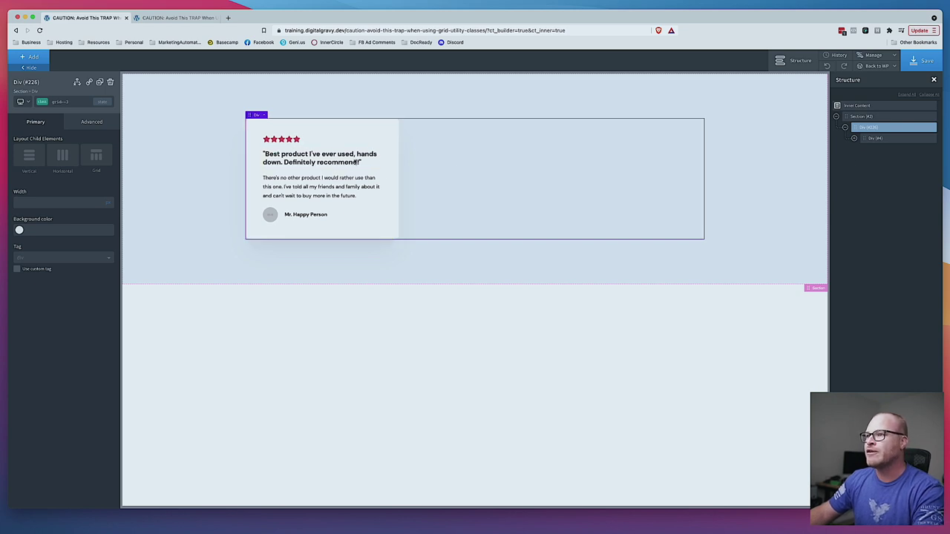
pyautogui.click(359, 136)
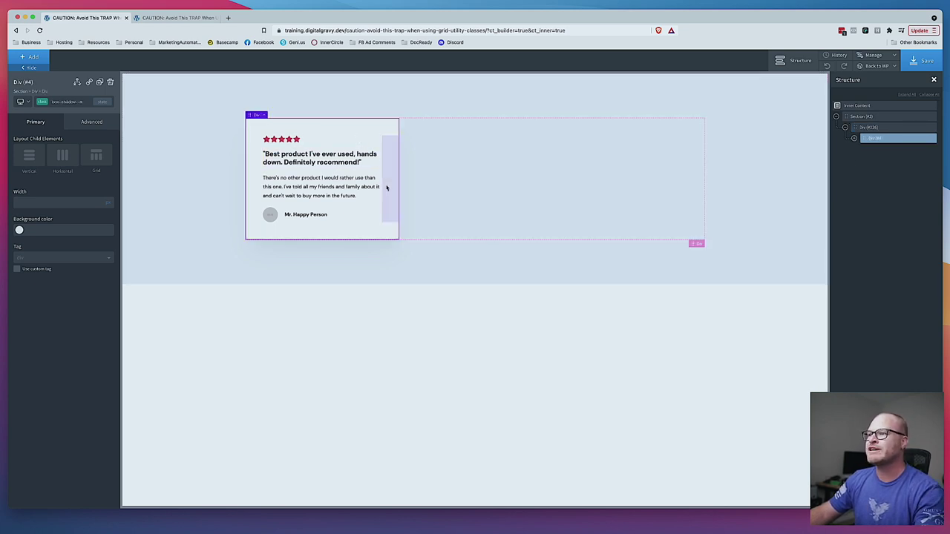
pyautogui.click(471, 171)
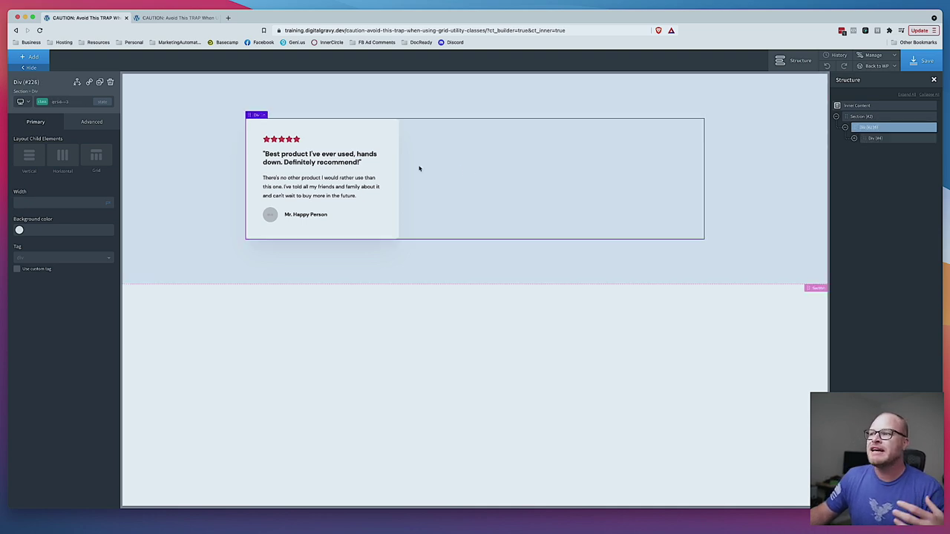
pyautogui.click(369, 138)
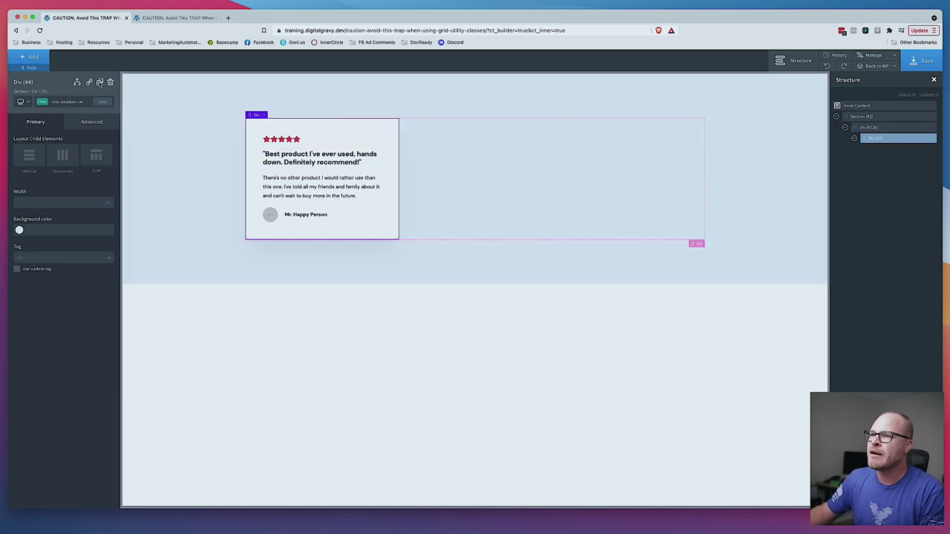
# - Duplicate the testimonial card until six cards fill two rows of three
pyautogui.click(100, 82)
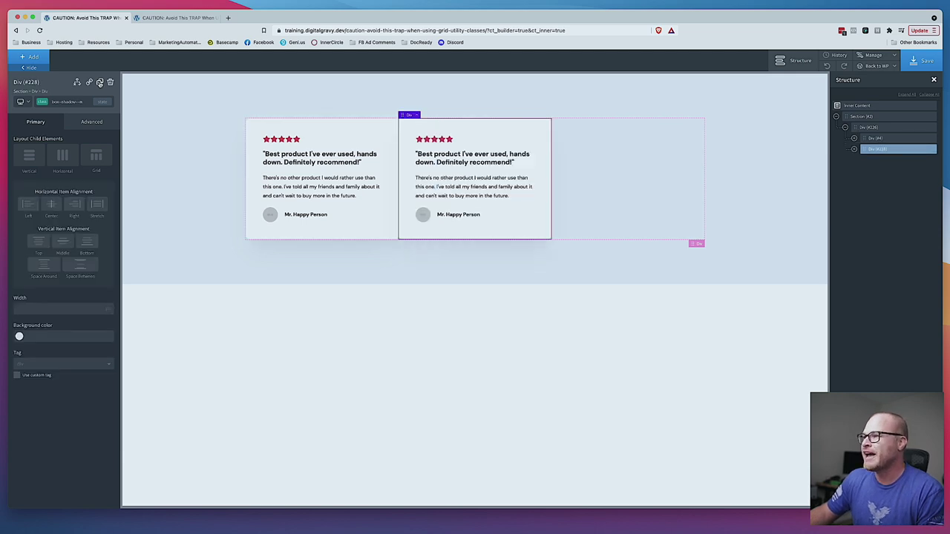
pyautogui.click(99, 83)
pyautogui.click(100, 83)
pyautogui.click(99, 83)
pyautogui.click(100, 82)
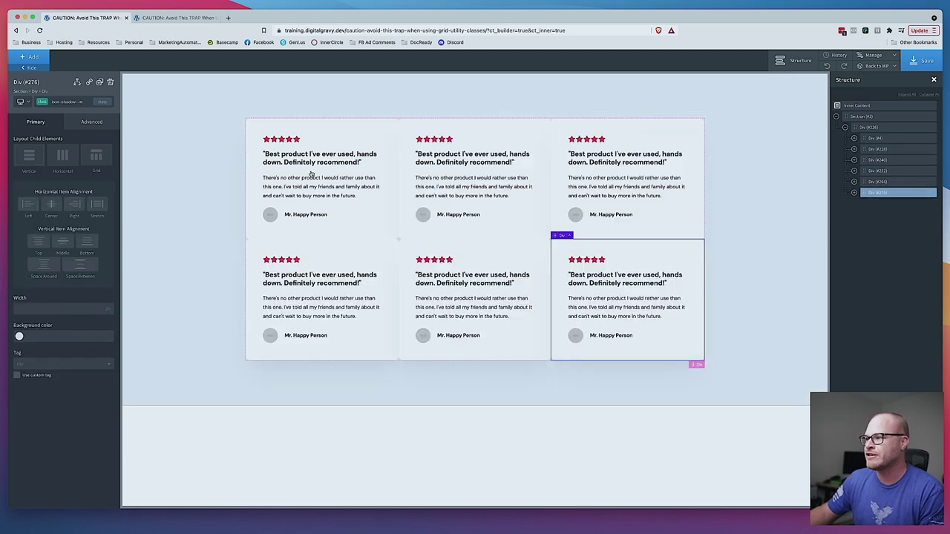
# - Add the gap--m class to the parent grid div to space the cards apart
pyautogui.click(399, 259)
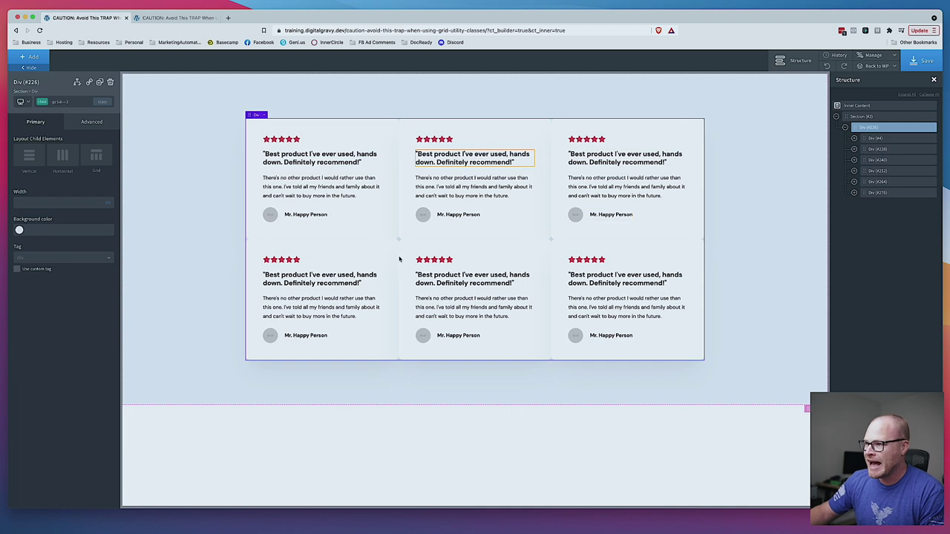
pyautogui.click(69, 105)
pyautogui.write('gap-')
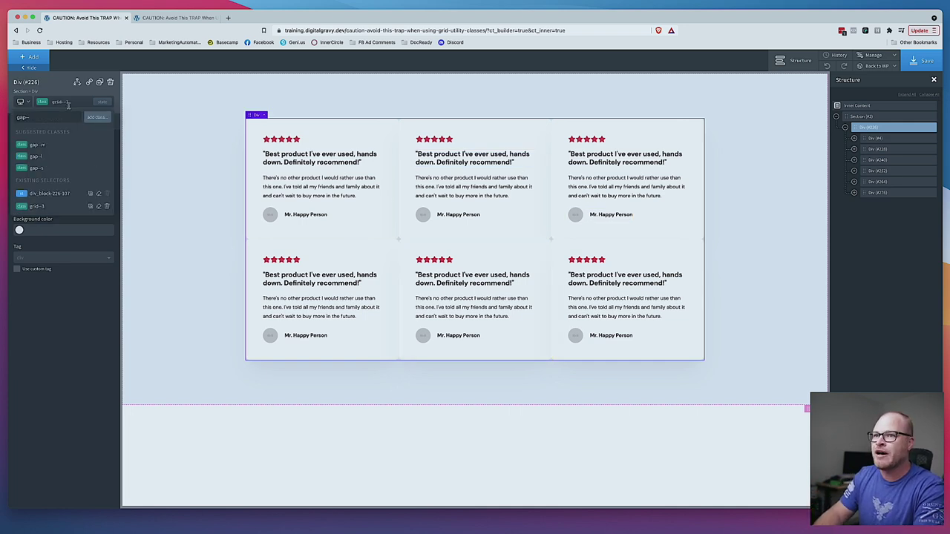
pyautogui.write('-m')
pyautogui.press('Return')
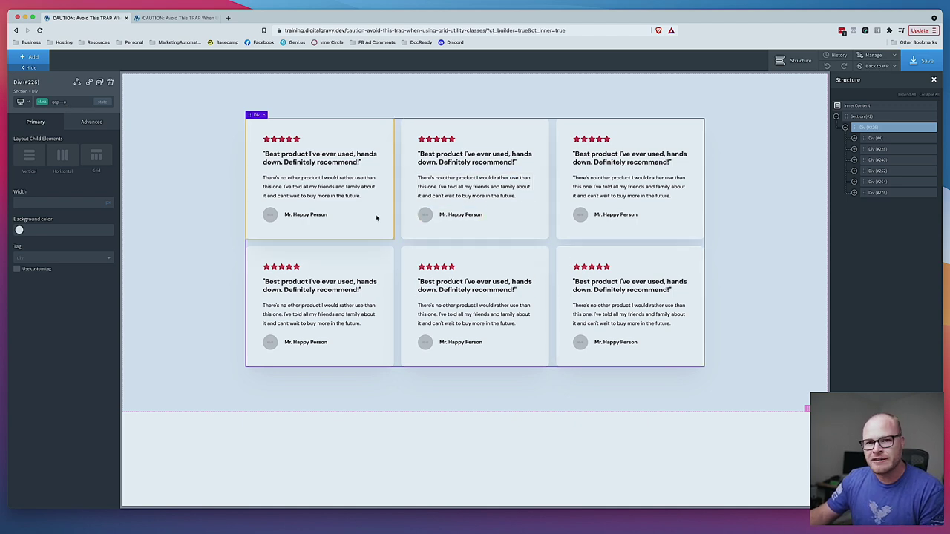
pyautogui.click(21, 102)
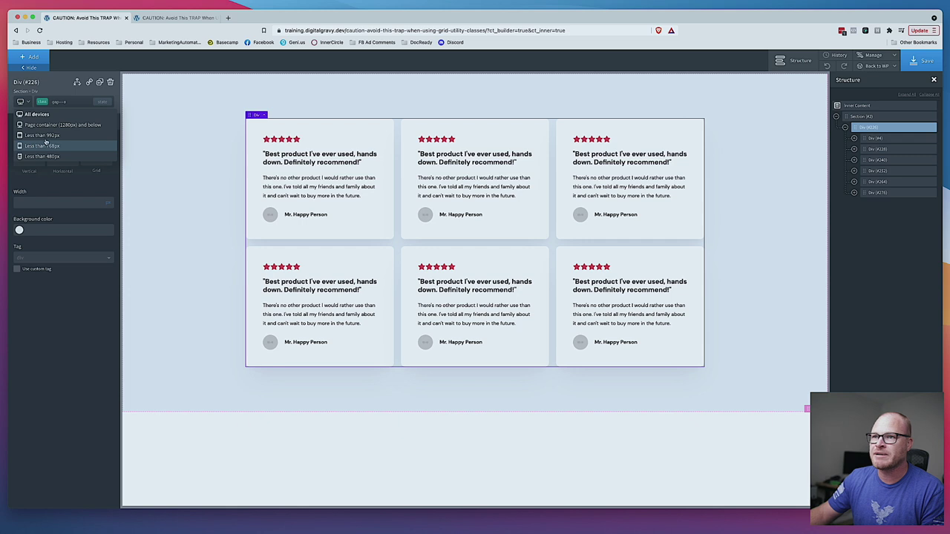
pyautogui.click(45, 136)
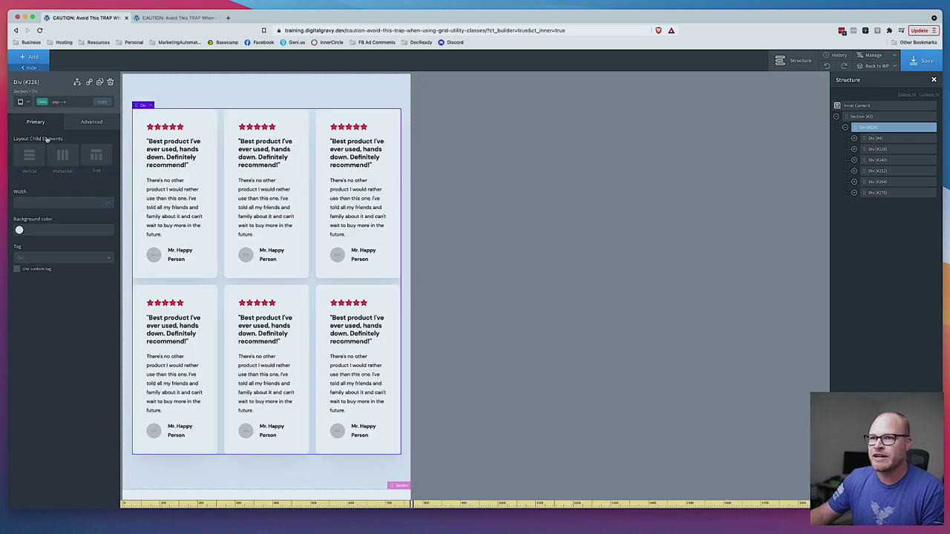
pyautogui.click(27, 104)
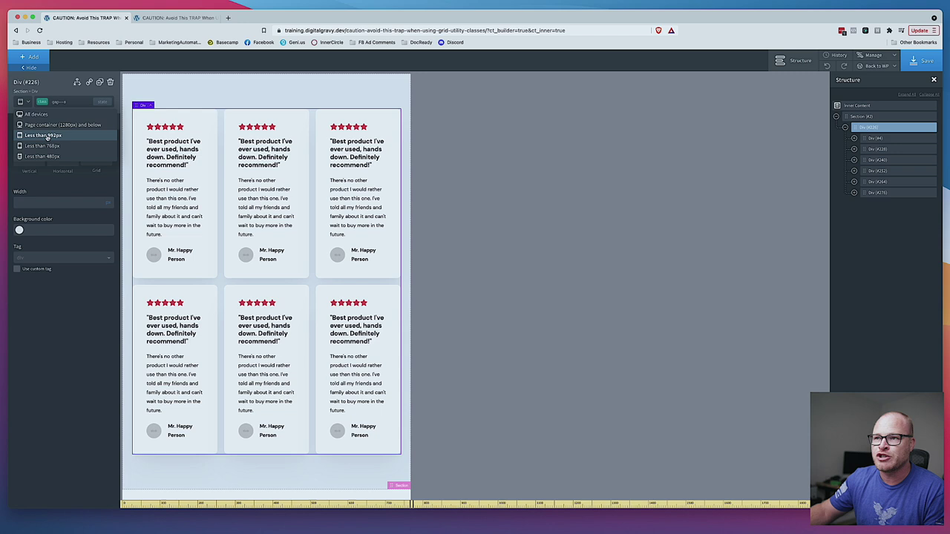
pyautogui.click(48, 137)
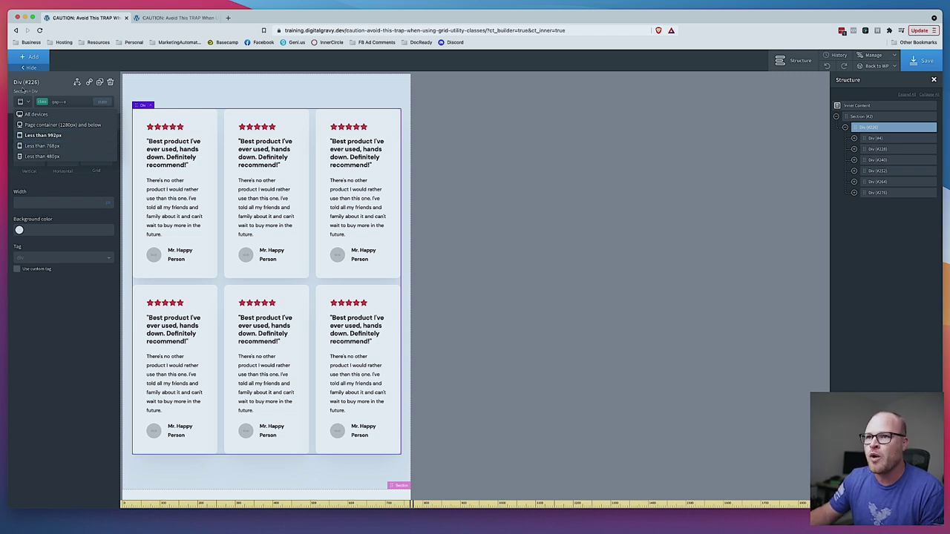
pyautogui.click(35, 114)
# - Add the grid--l-2 and grid--m-1 classes to the testimonial grid
pyautogui.click(78, 106)
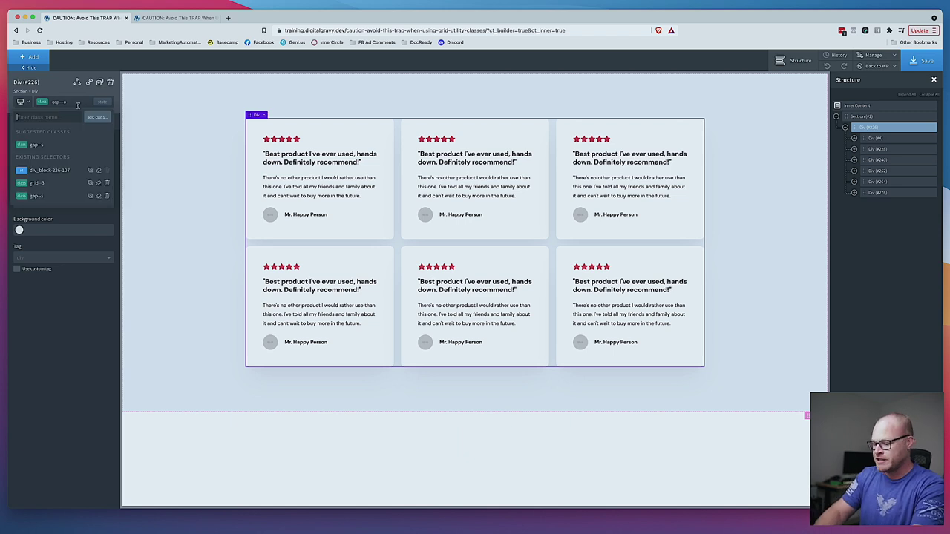
pyautogui.write('grid--l-2')
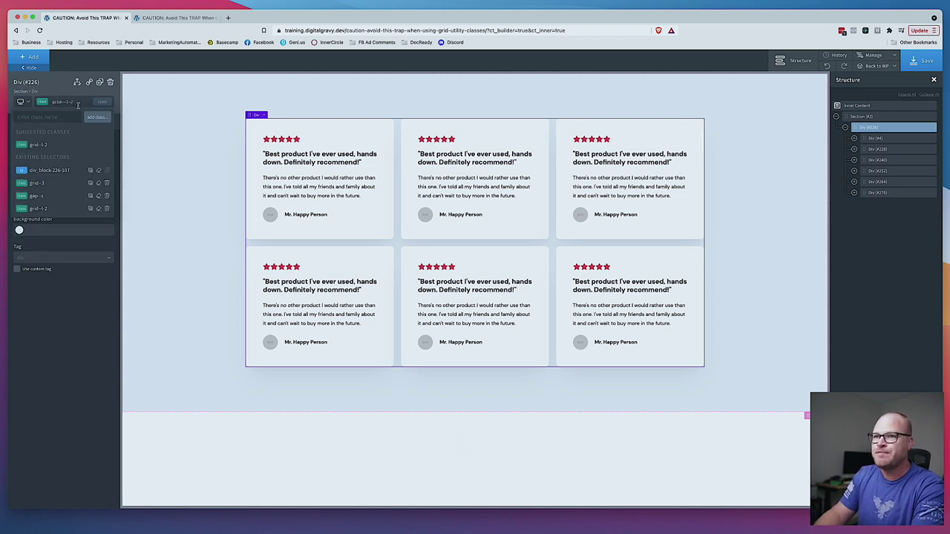
pyautogui.press('Return')
pyautogui.click(82, 102)
pyautogui.write('grid--m-1')
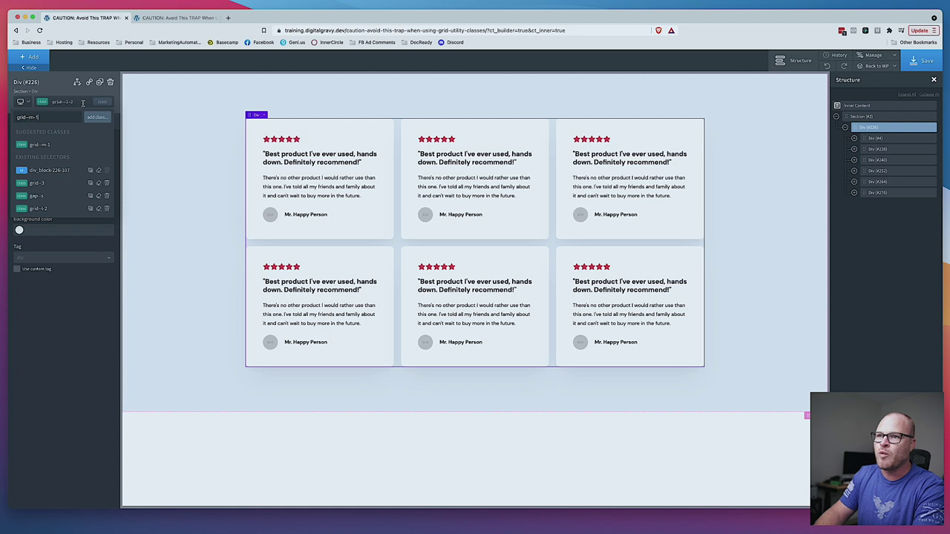
pyautogui.press('Return')
# - Preview the 992px and mobile breakpoints, then return to All devices
pyautogui.click(26, 103)
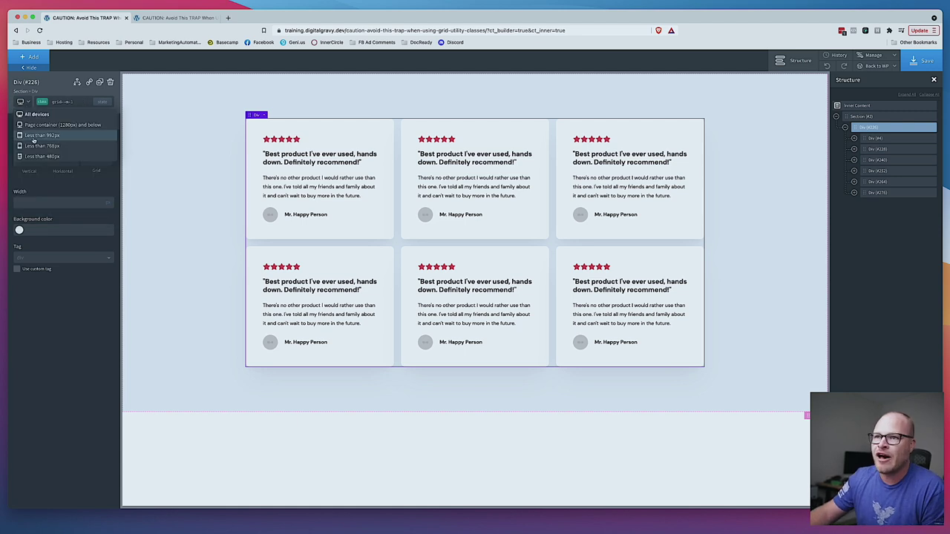
pyautogui.click(35, 140)
pyautogui.click(25, 104)
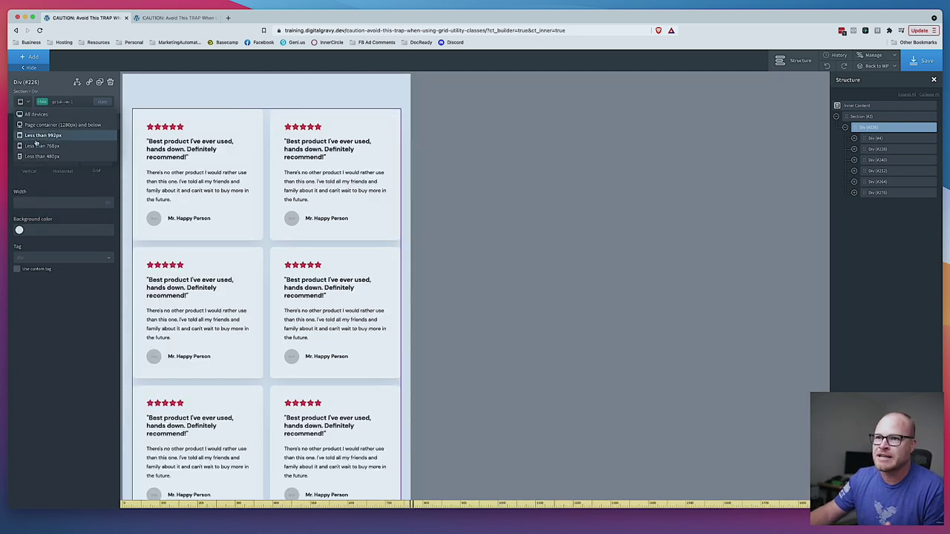
pyautogui.click(35, 149)
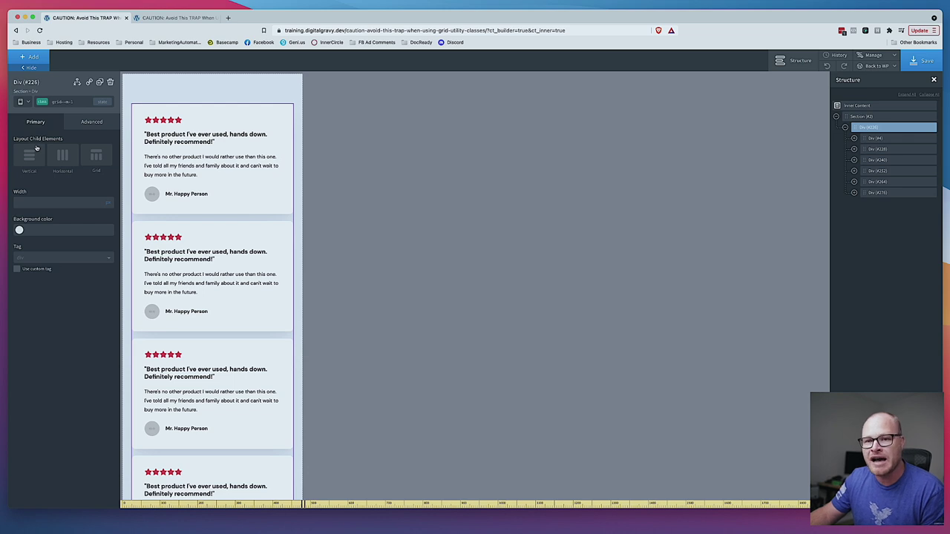
pyautogui.click(23, 103)
pyautogui.click(35, 115)
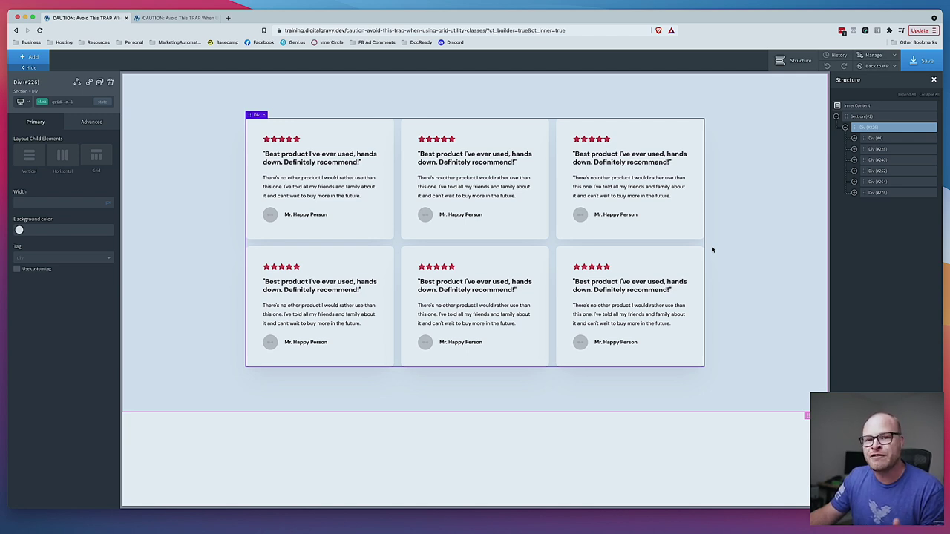
# - Select the Div #226 container holding the six testimonial cards
pyautogui.click(726, 279)
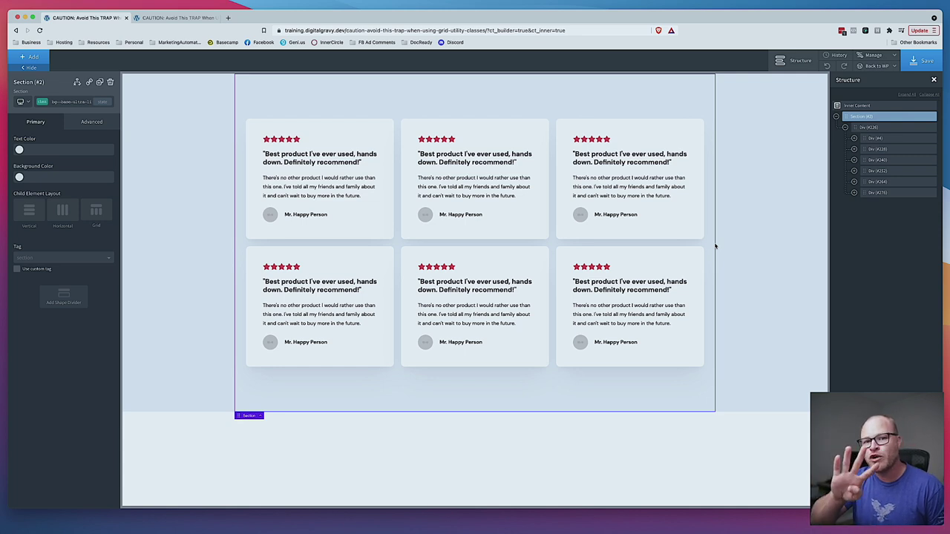
pyautogui.click(552, 247)
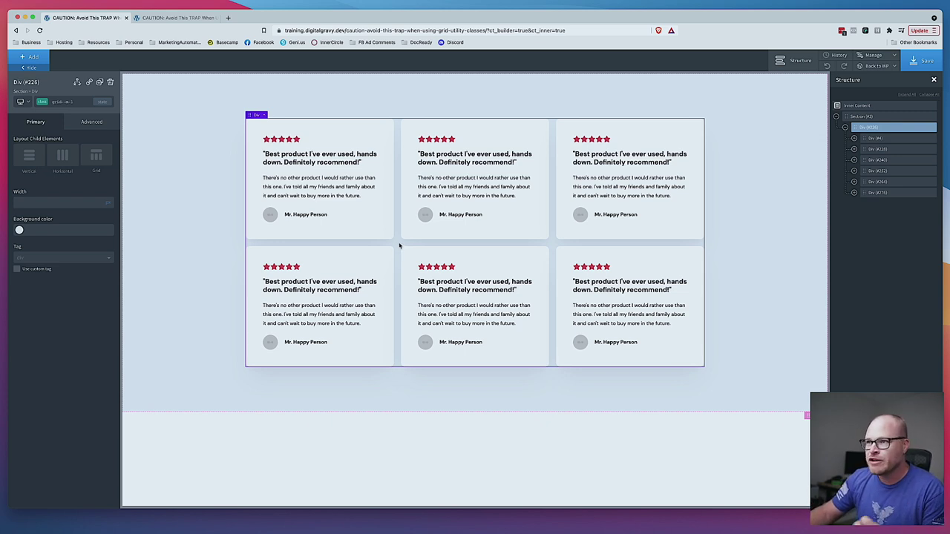
# - Remove the grid--3, grid--l-2 and gap--s classes from the card container
pyautogui.click(71, 102)
pyautogui.click(107, 183)
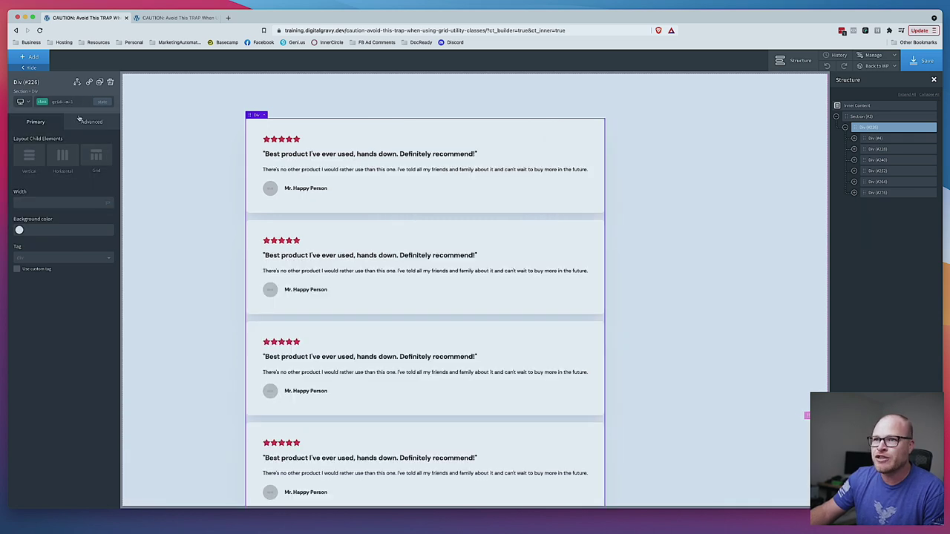
pyautogui.click(76, 102)
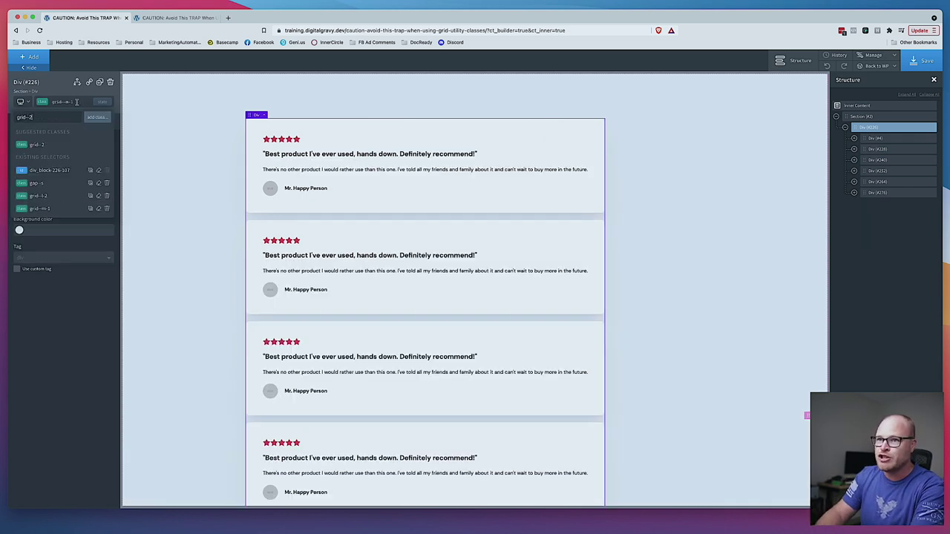
pyautogui.click(38, 196)
pyautogui.click(73, 98)
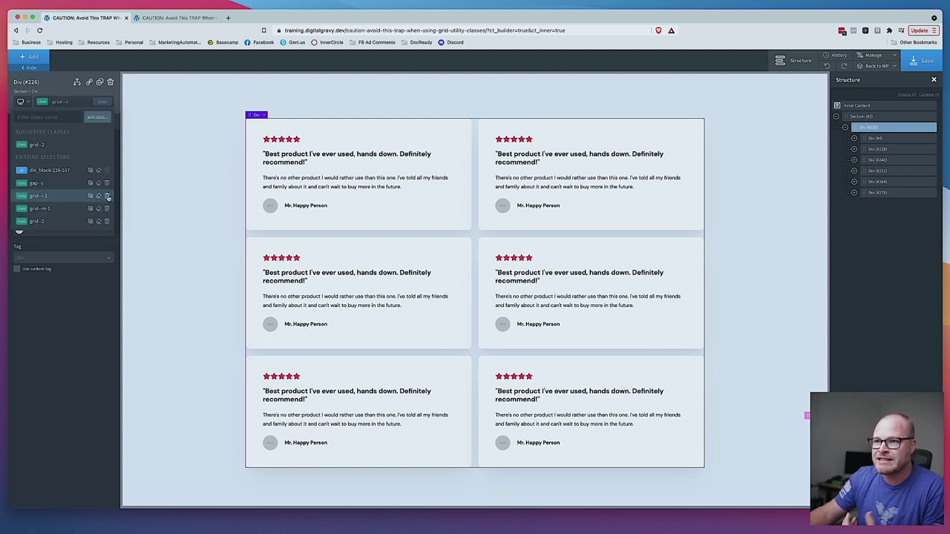
pyautogui.click(73, 104)
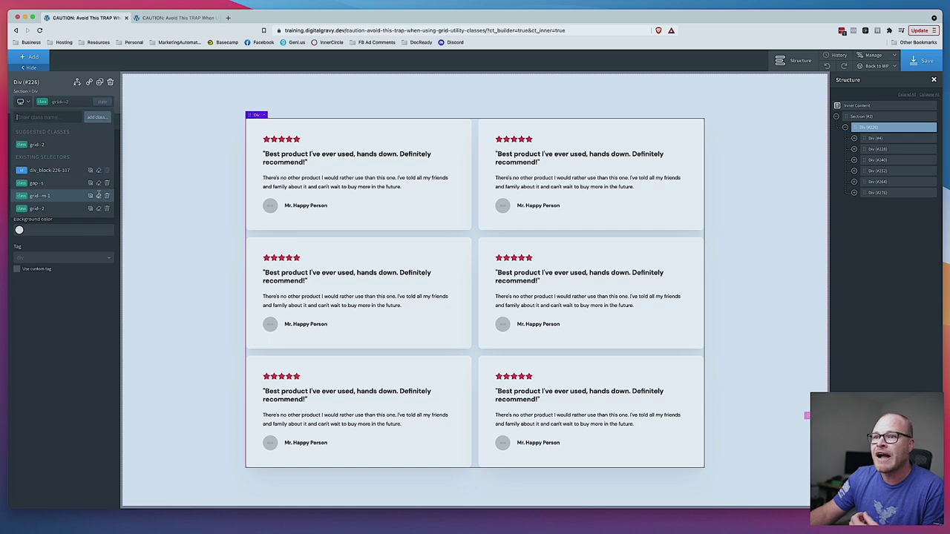
pyautogui.click(106, 186)
# - Add the gap--m class to the card container
pyautogui.click(66, 103)
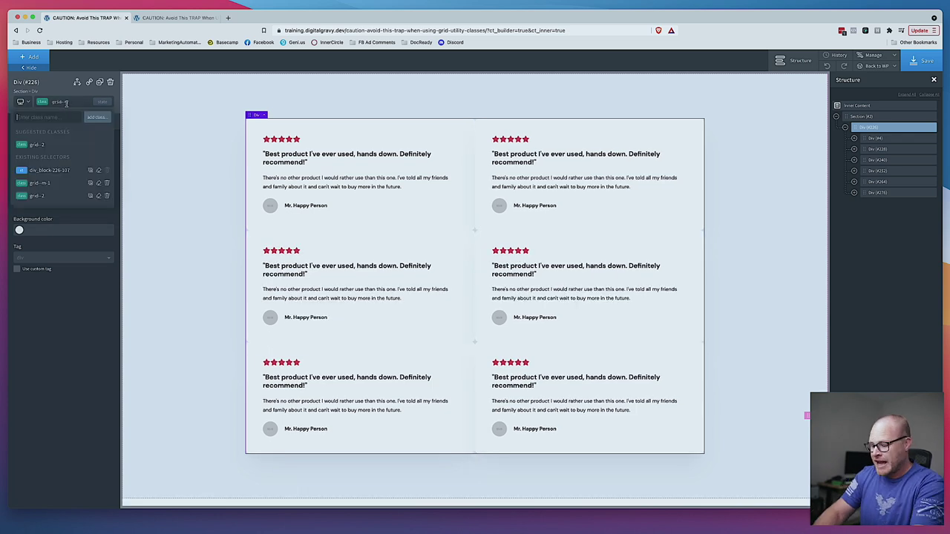
pyautogui.write('gap--m')
pyautogui.press('Return')
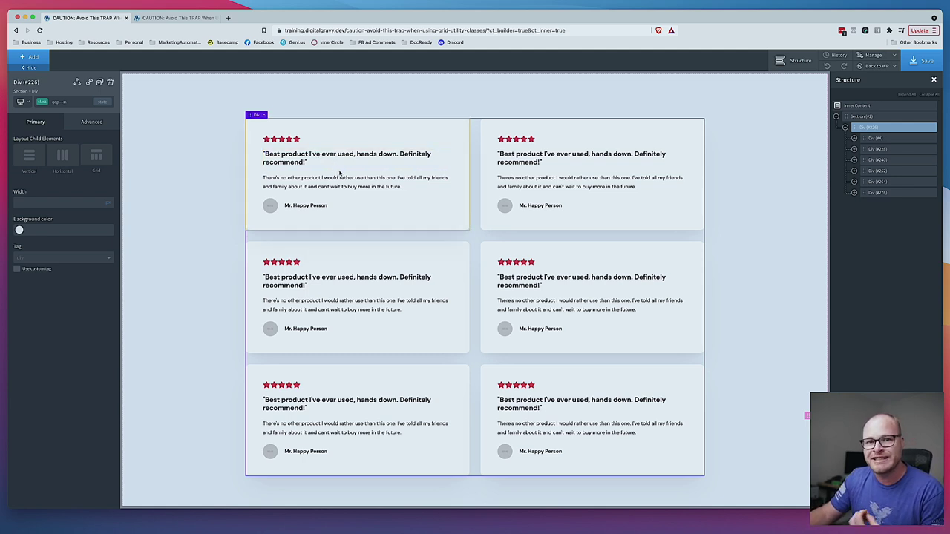
# - Delete the gap--m, grid--2 and grid--m-1 classes from the card container
pyautogui.click(78, 101)
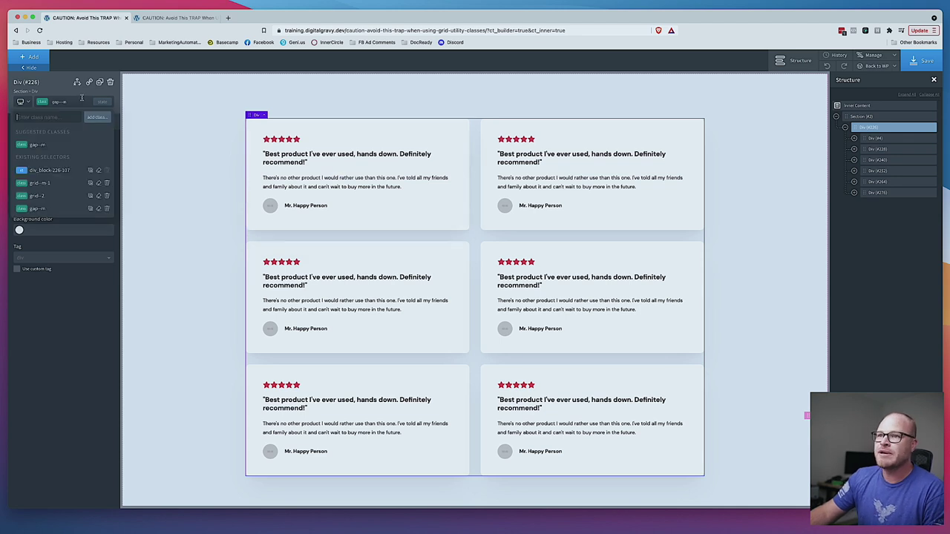
pyautogui.click(109, 208)
pyautogui.click(81, 102)
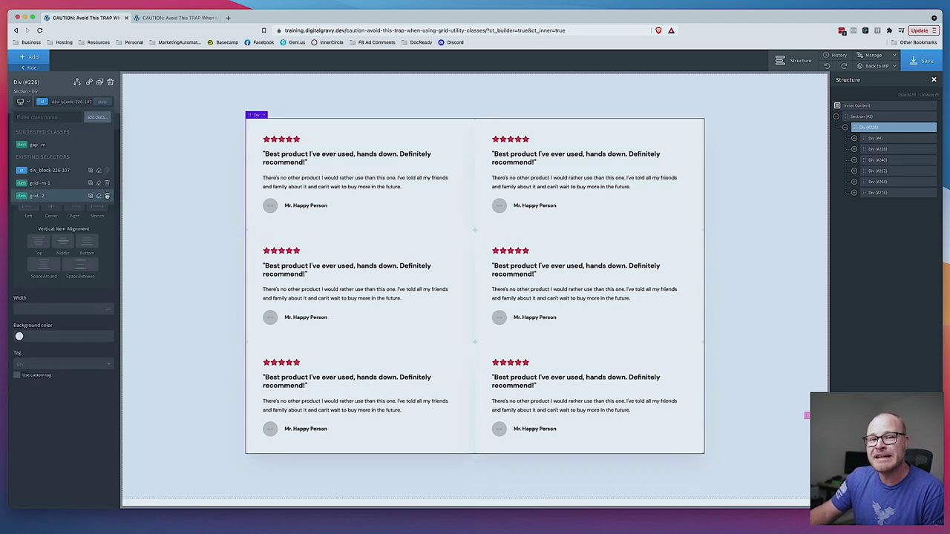
pyautogui.click(107, 195)
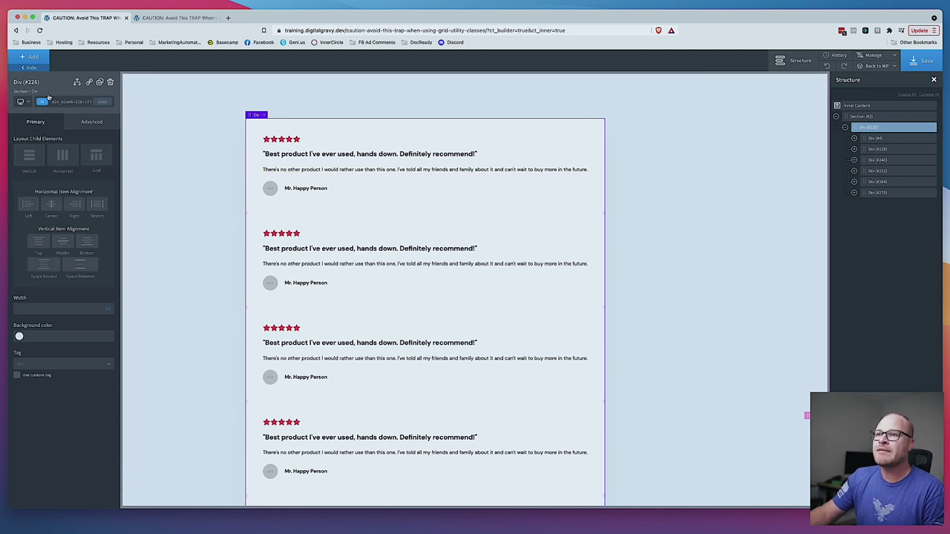
# - Add the new testimonial-grid class to the card container
pyautogui.click(62, 102)
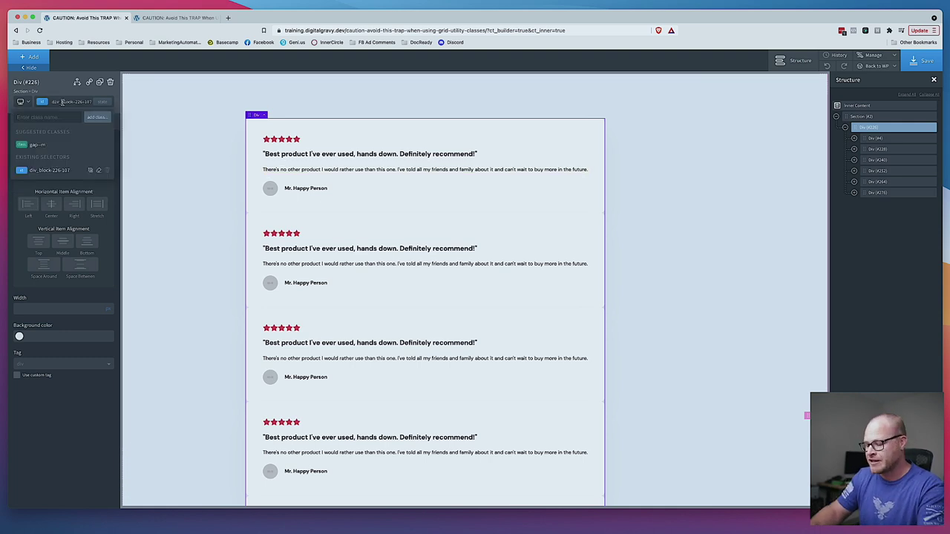
pyautogui.write('testimonial-grid')
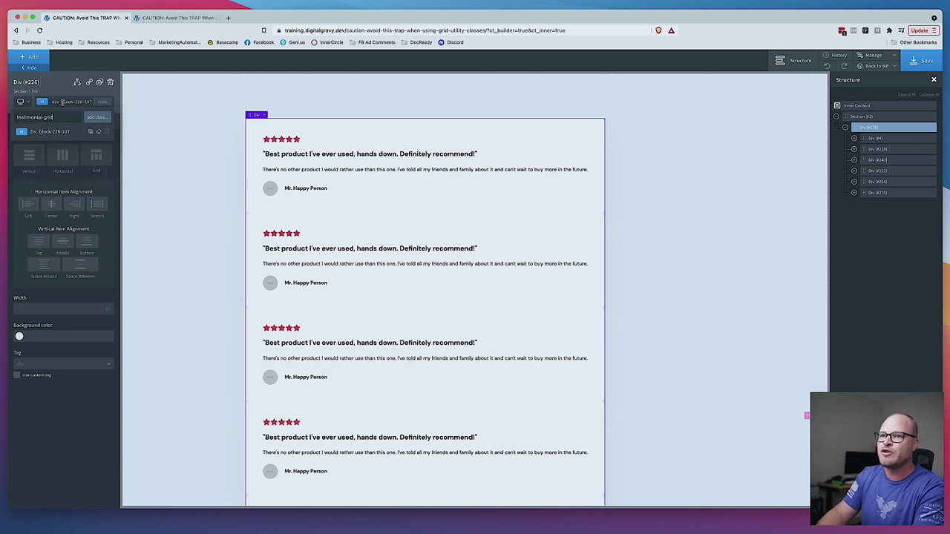
pyautogui.press('Return')
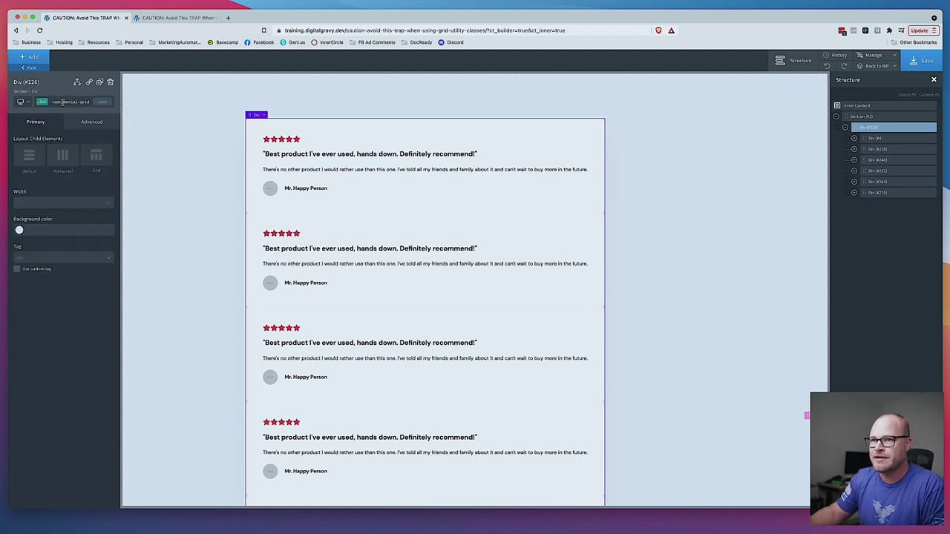
# - Set the testimonial-grid container's child layout to Grid and its width to 100
pyautogui.click(96, 158)
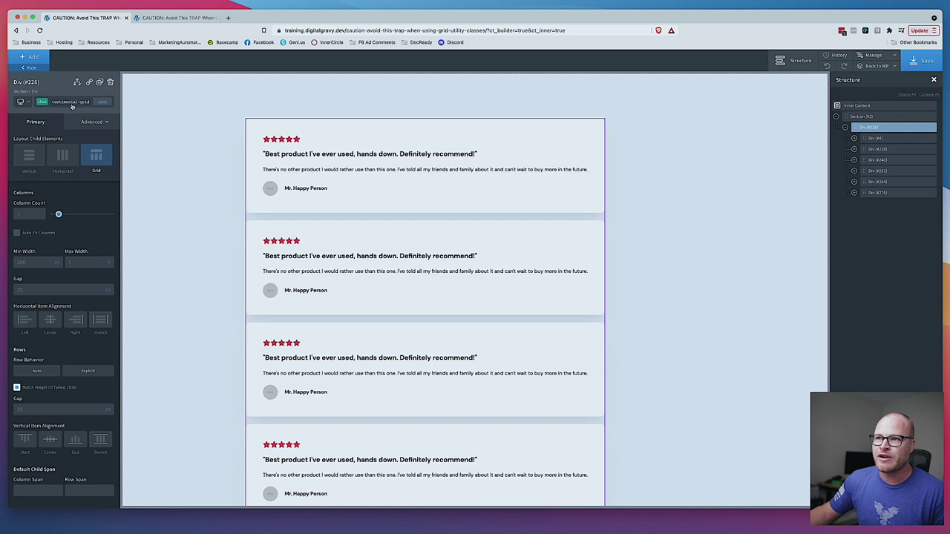
pyautogui.scroll(-5, 98, 213)
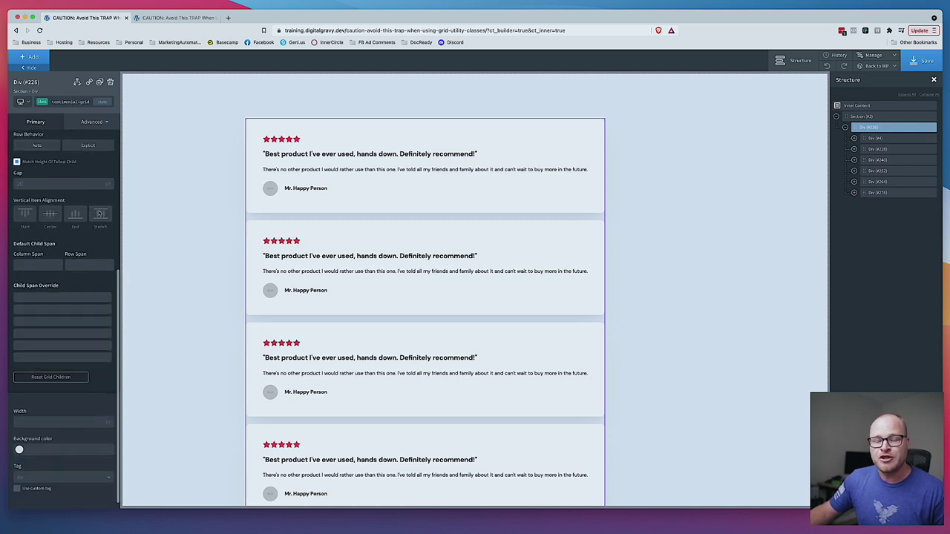
pyautogui.click(82, 421)
pyautogui.write('100')
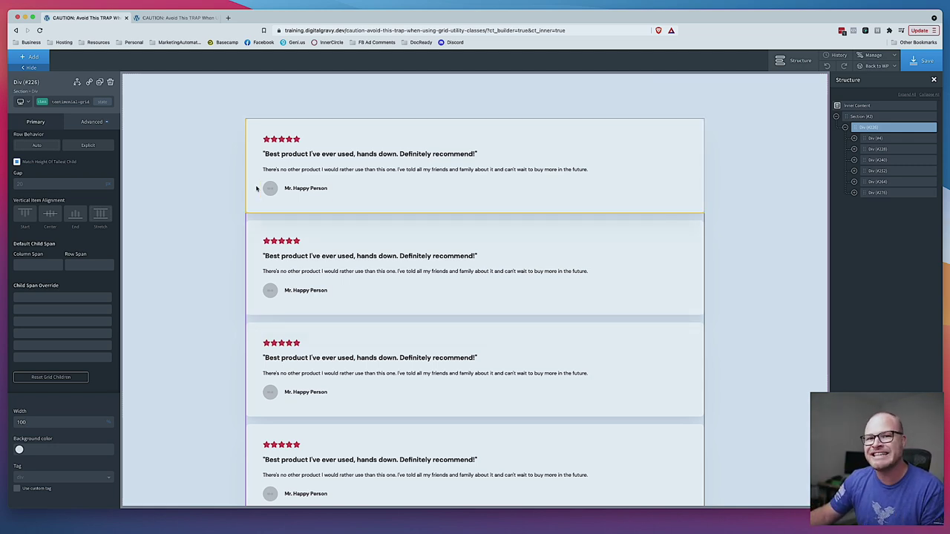
pyautogui.scroll(5, 61, 258)
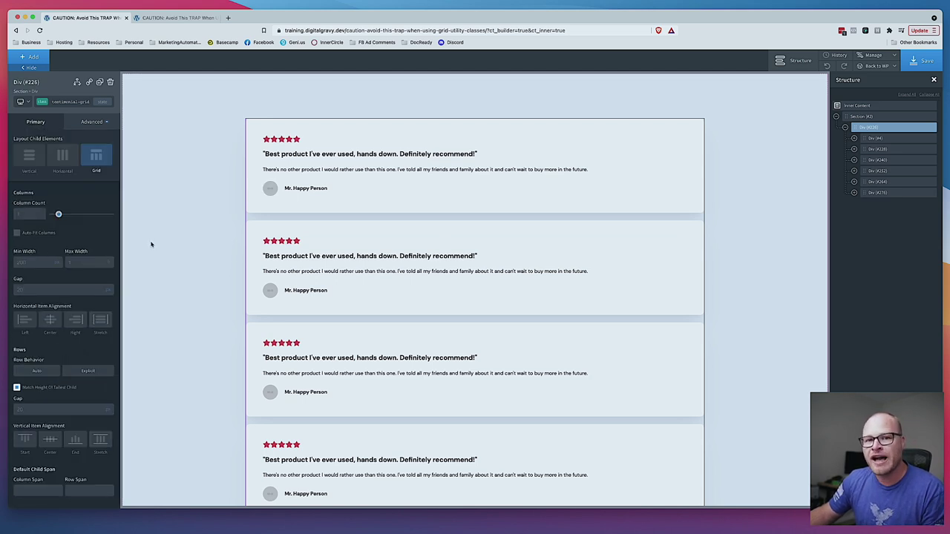
# - Set the testimonial-grid column count to 3, leaving auto-fit columns off
pyautogui.click(30, 213)
pyautogui.write('3')
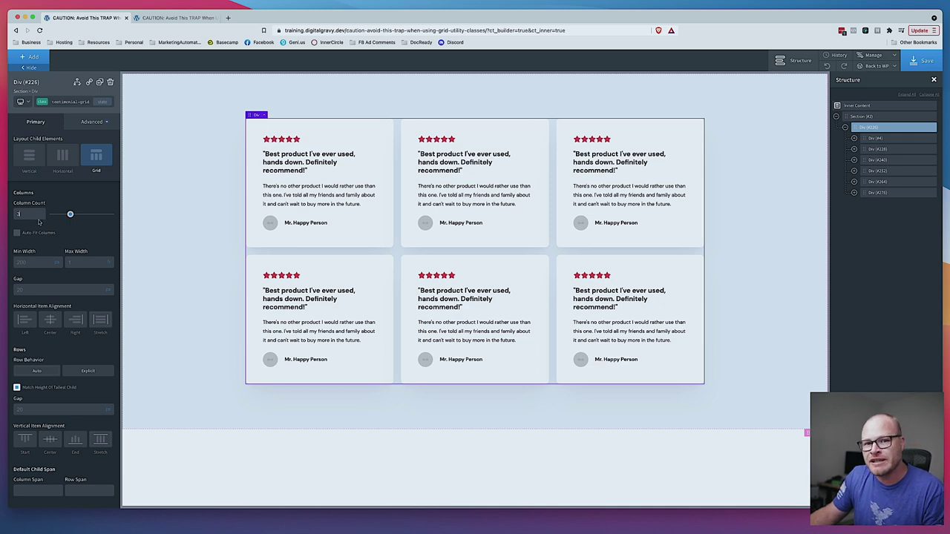
pyautogui.click(31, 263)
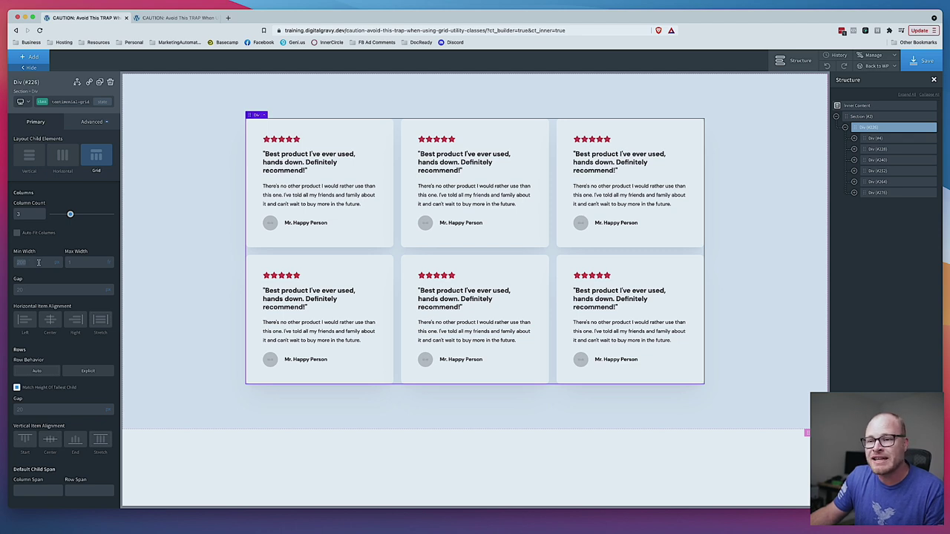
pyautogui.click(30, 217)
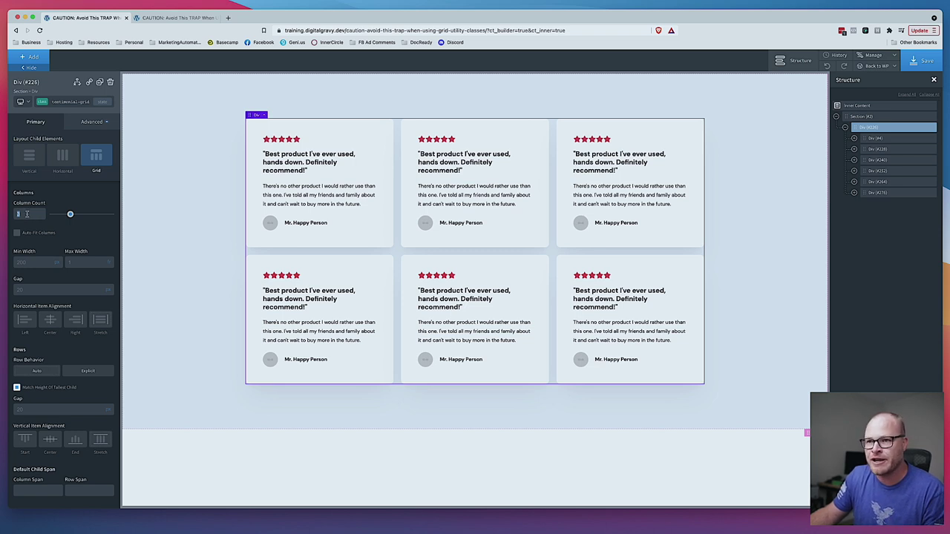
pyautogui.click(39, 261)
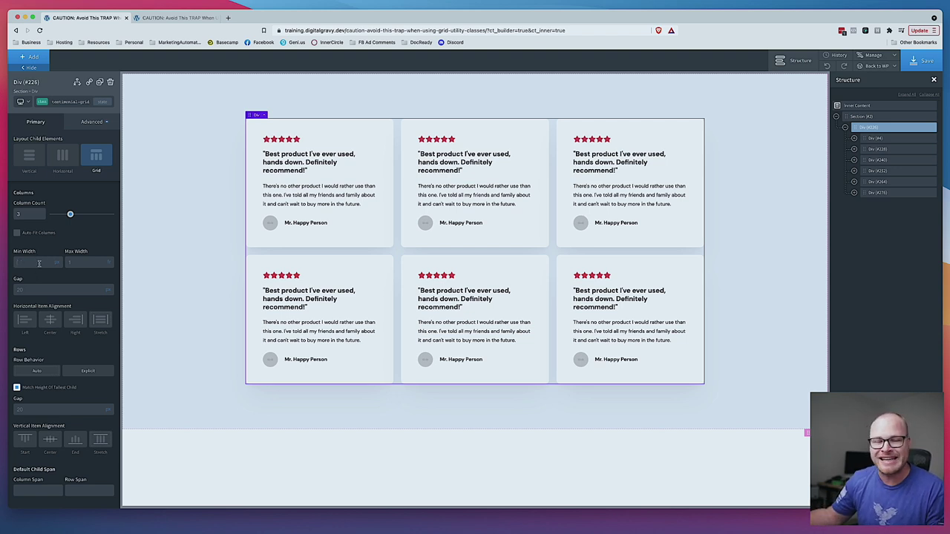
pyautogui.click(18, 233)
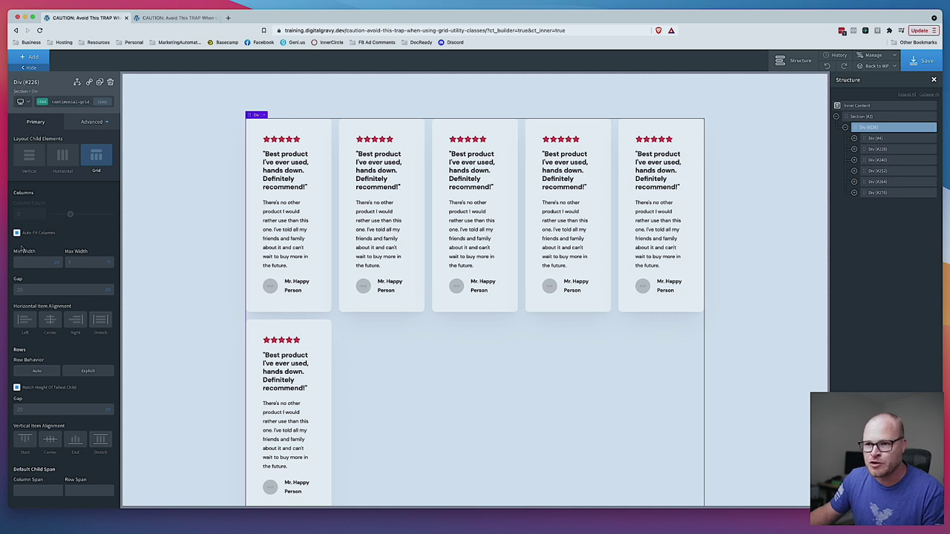
pyautogui.click(16, 233)
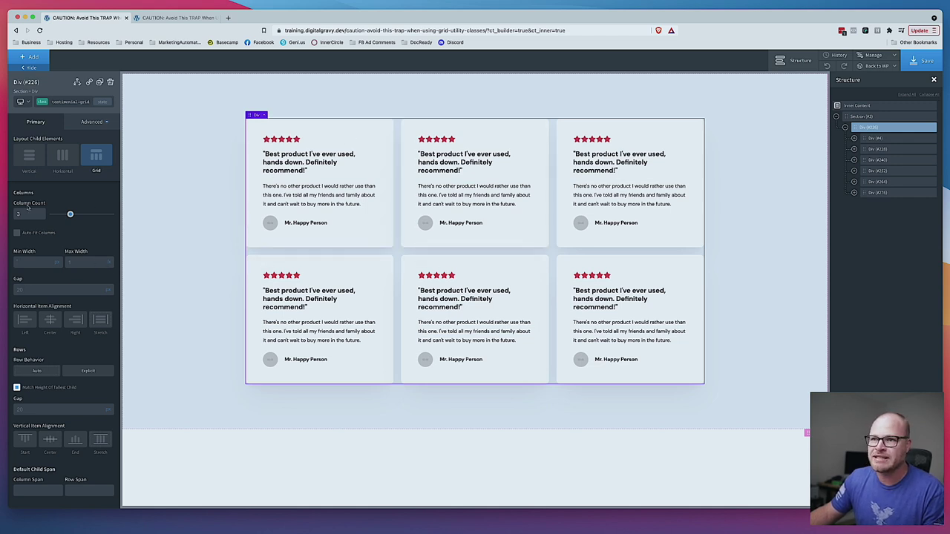
pyautogui.click(352, 137)
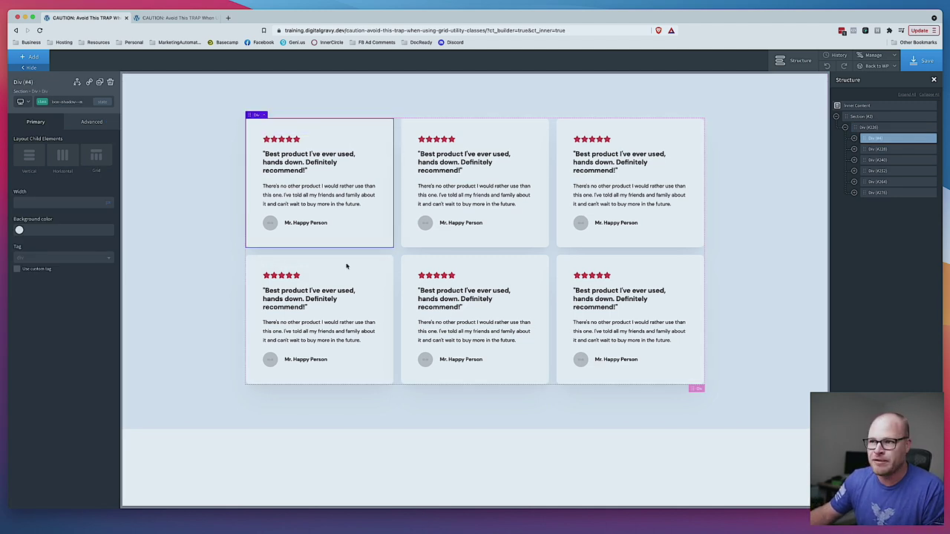
pyautogui.click(398, 250)
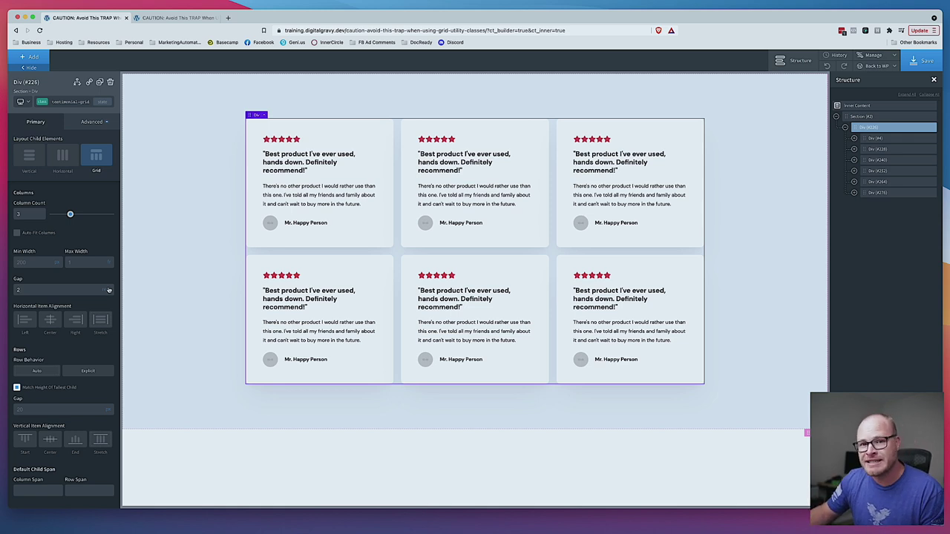
# - Set the column gap to var(--space-m) using a free-form unit, then select the value to copy
pyautogui.click(109, 290)
pyautogui.click(109, 319)
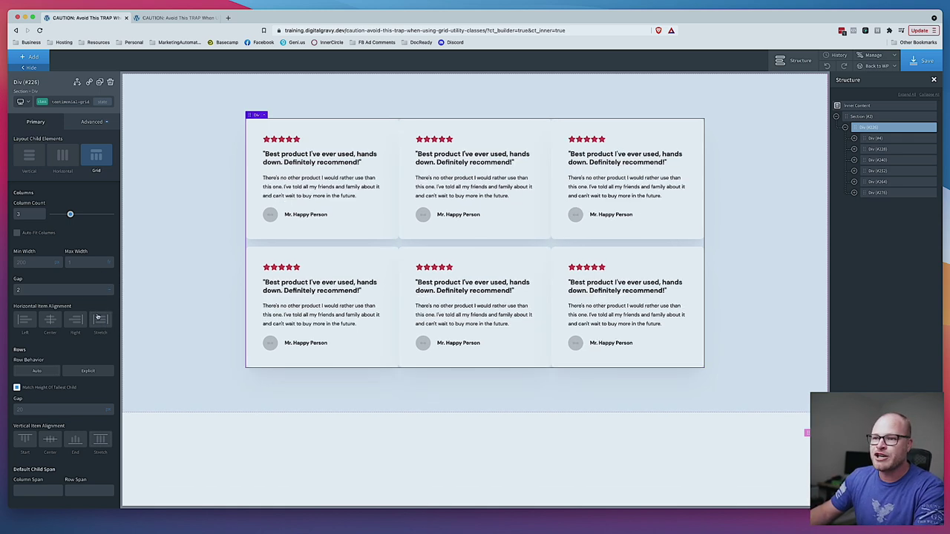
pyautogui.write('var(--spa')
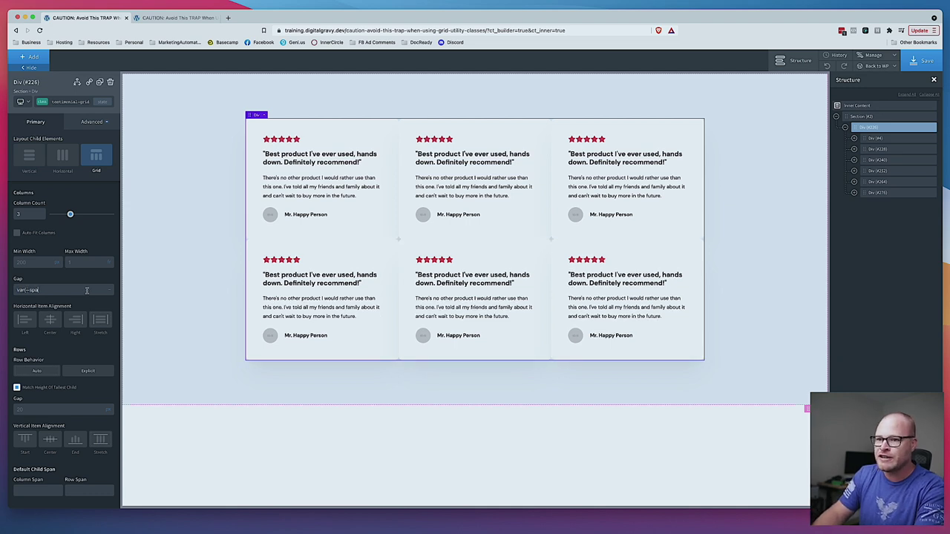
pyautogui.write('ce-m')
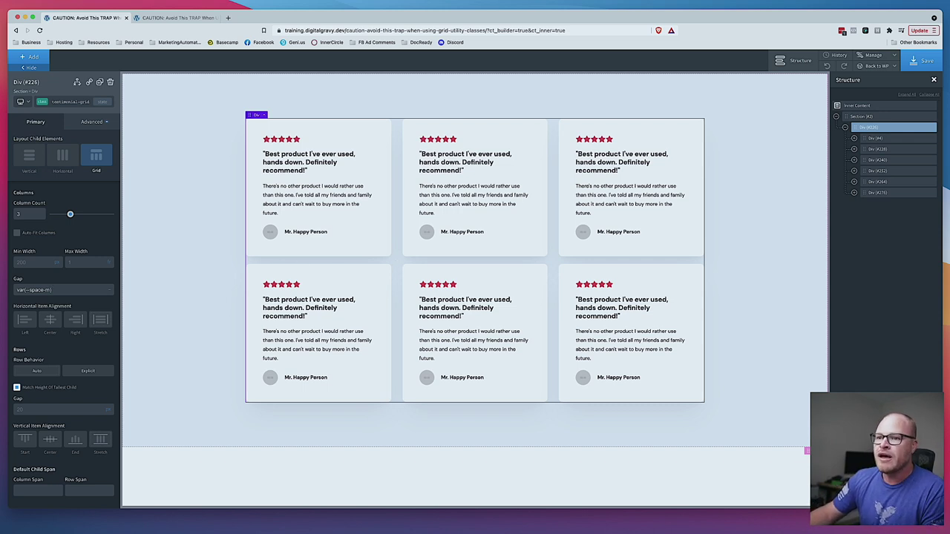
pyautogui.scroll(-5, 97, 293)
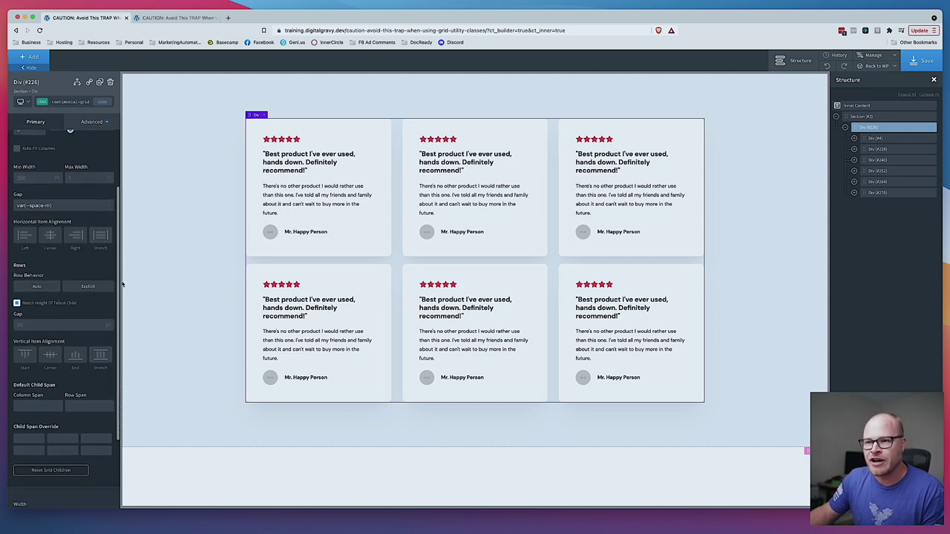
pyautogui.scroll(-1, 74, 218)
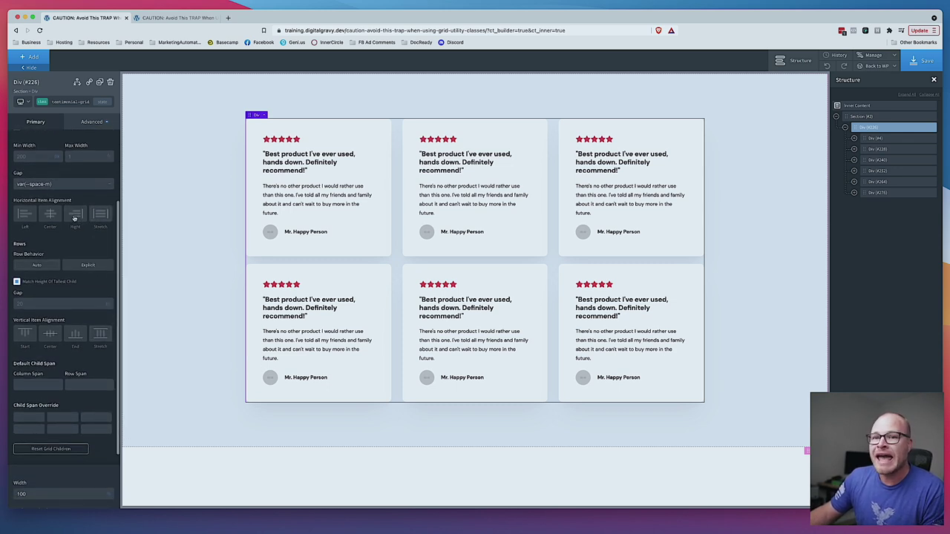
pyautogui.scroll(-2, 75, 218)
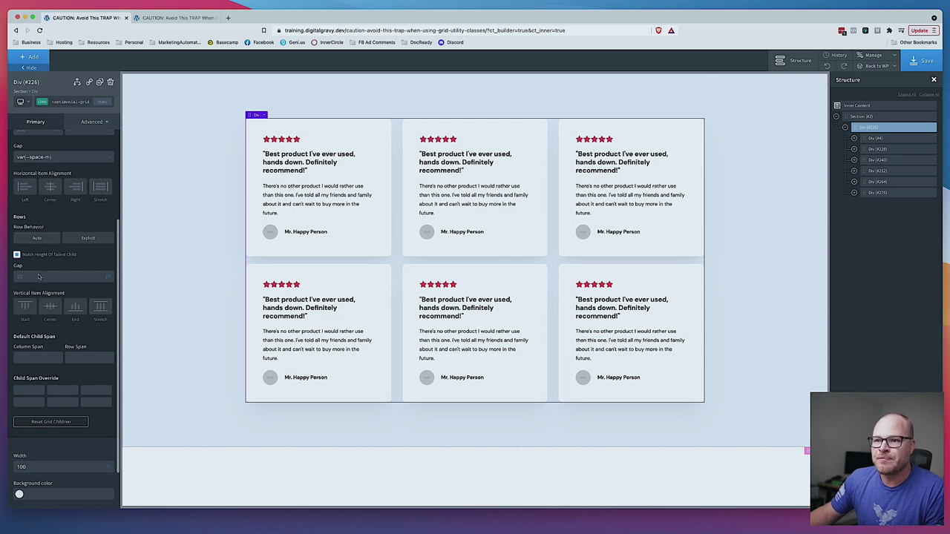
pyautogui.scroll(3, 33, 276)
pyautogui.tripleClick(64, 206)
pyautogui.hotkey('ctrl', 'c')
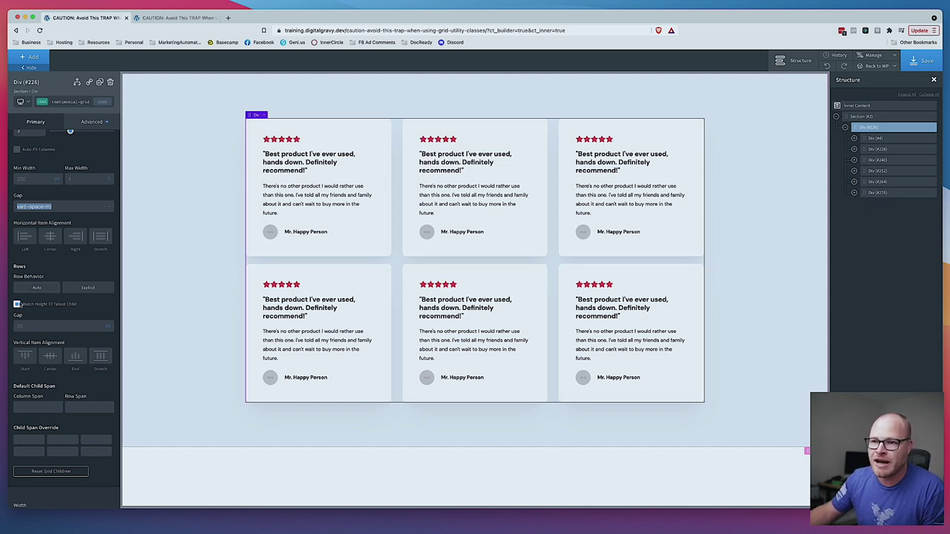
# - Paste var(--space-m) into the testimonial grid's Rows Gap field and review the panel settings
pyautogui.click(111, 330)
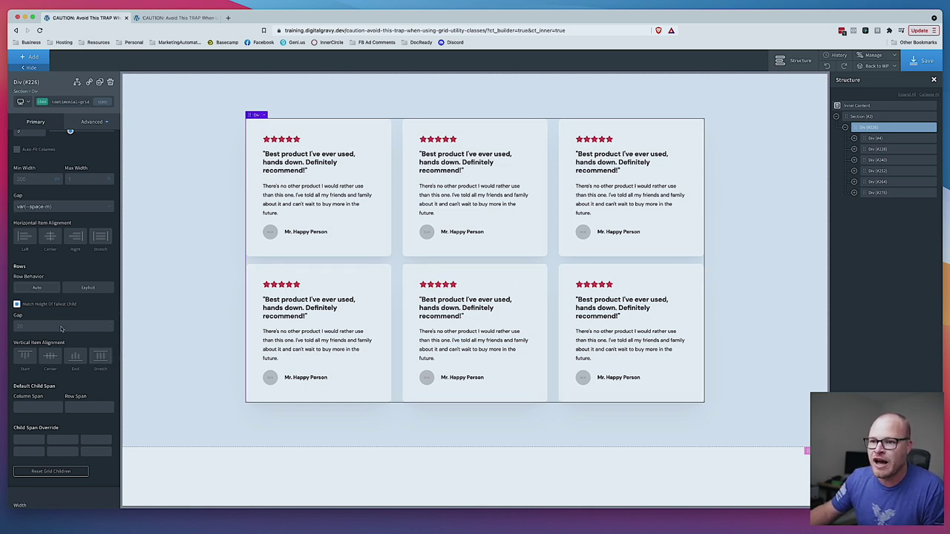
pyautogui.hotkey('ctrl', 'v')
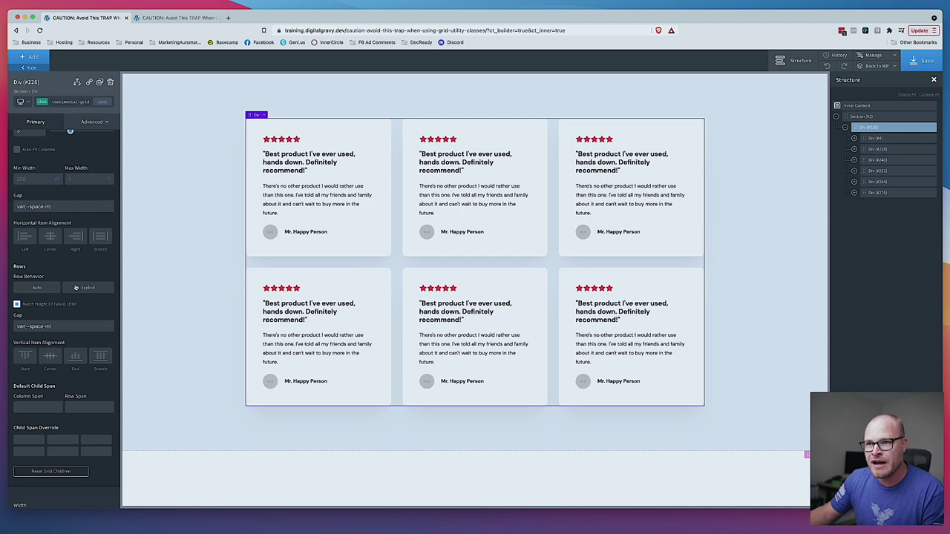
pyautogui.scroll(-3, 76, 288)
pyautogui.scroll(-3, 75, 288)
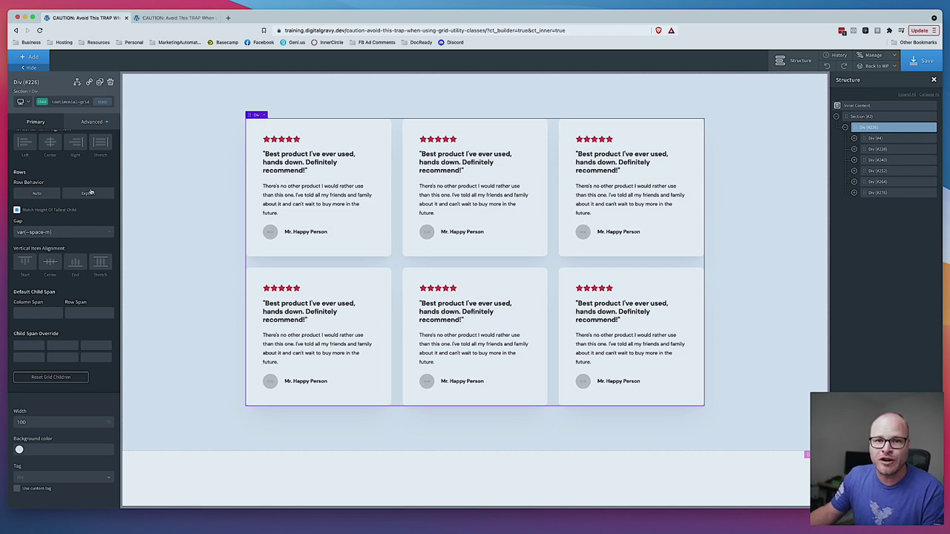
pyautogui.scroll(1, 86, 196)
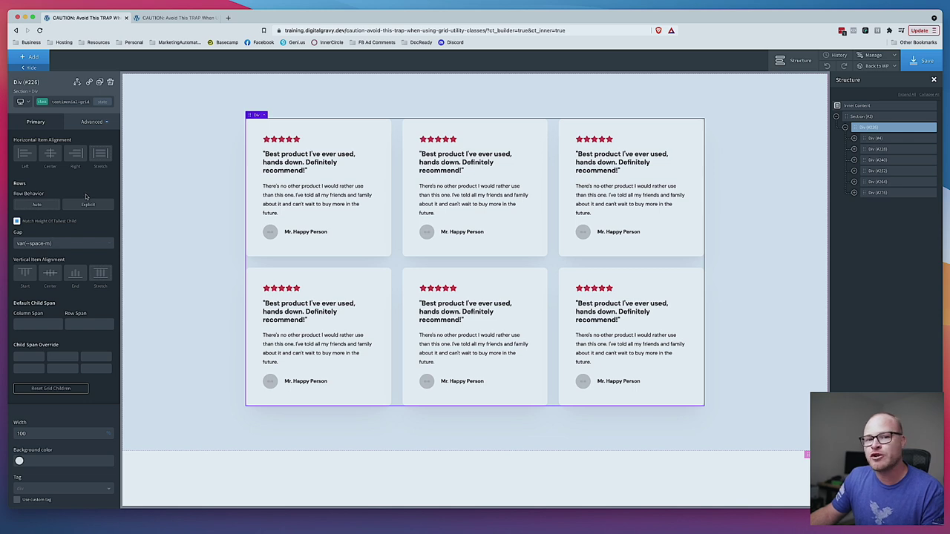
pyautogui.scroll(5, 85, 197)
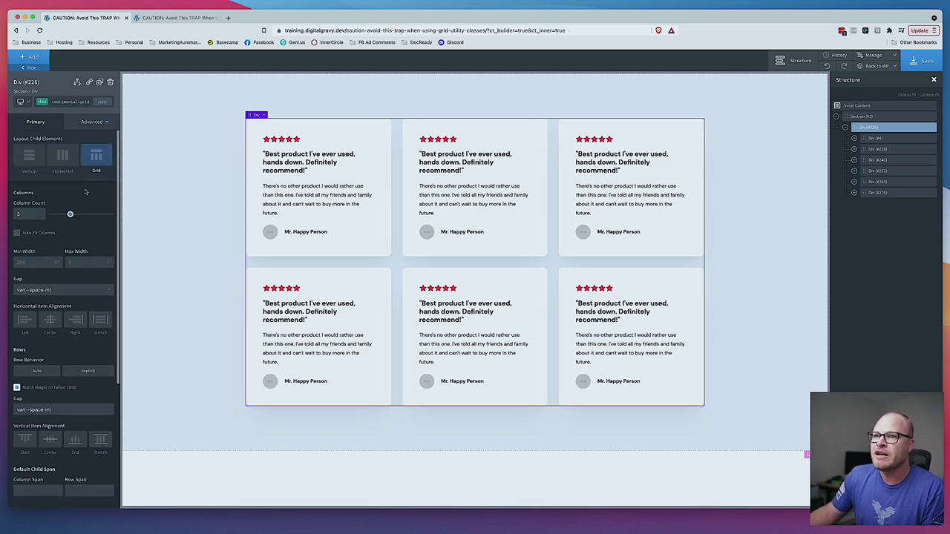
# - At the under-992px breakpoint, switch the div to Grid layout with a column count of 2
pyautogui.click(21, 102)
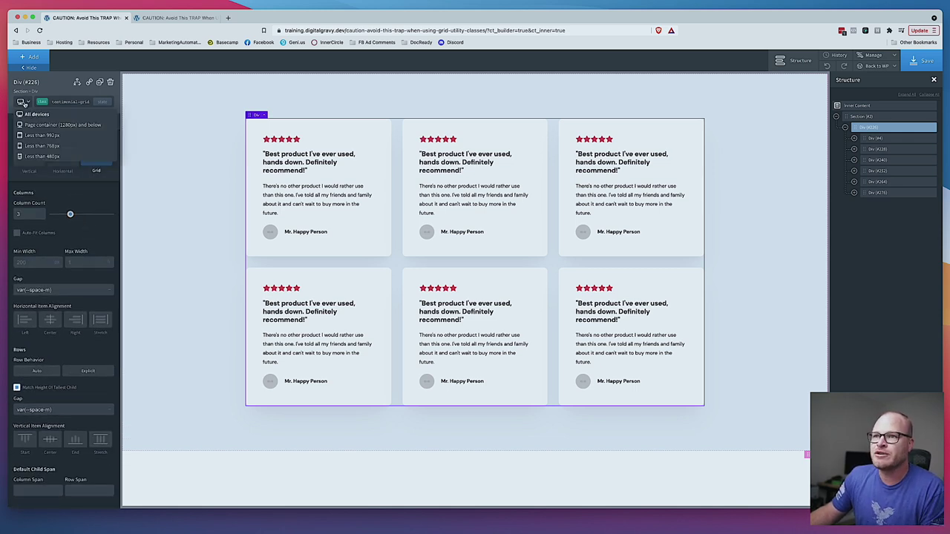
pyautogui.click(49, 135)
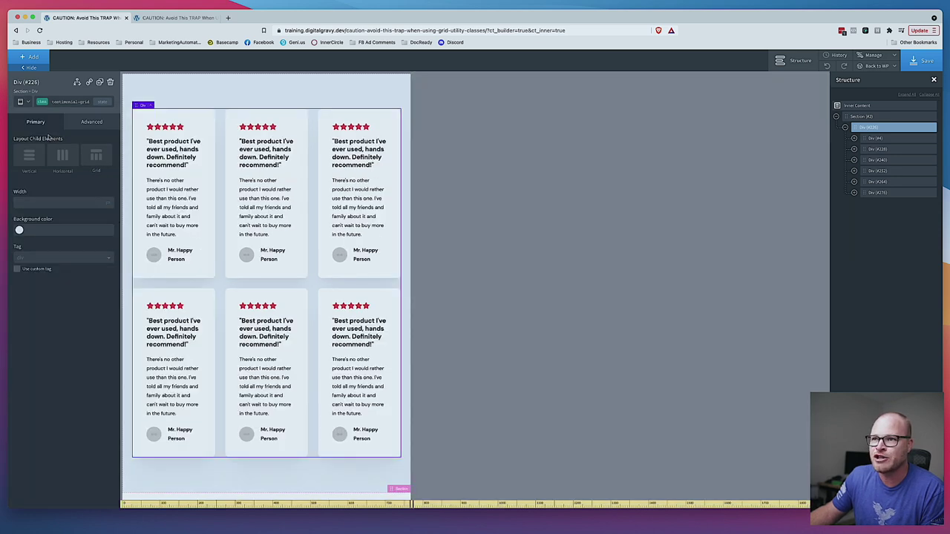
pyautogui.click(97, 157)
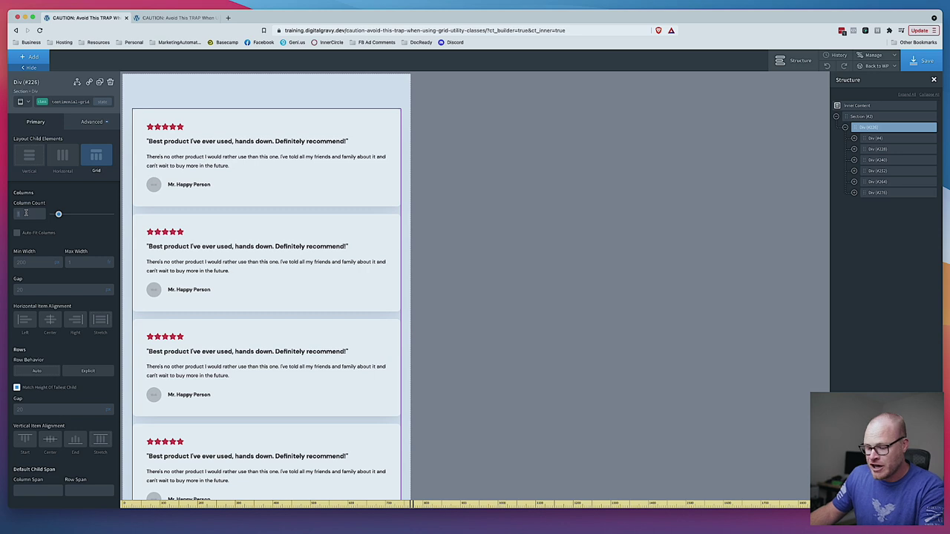
pyautogui.write('2')
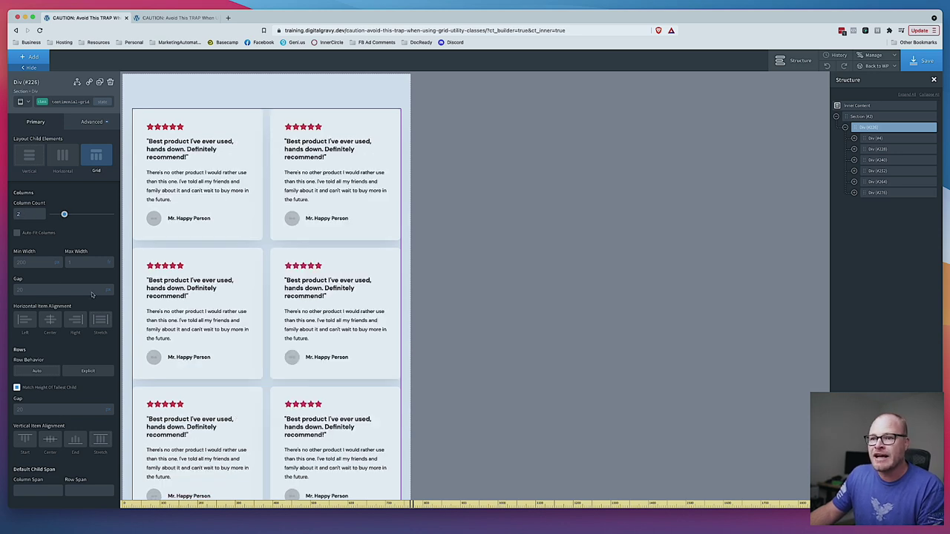
# - Set both the column gap and the row gap to var(--space-m) at this breakpoint
pyautogui.click(78, 291)
pyautogui.write('var(--space-m)')
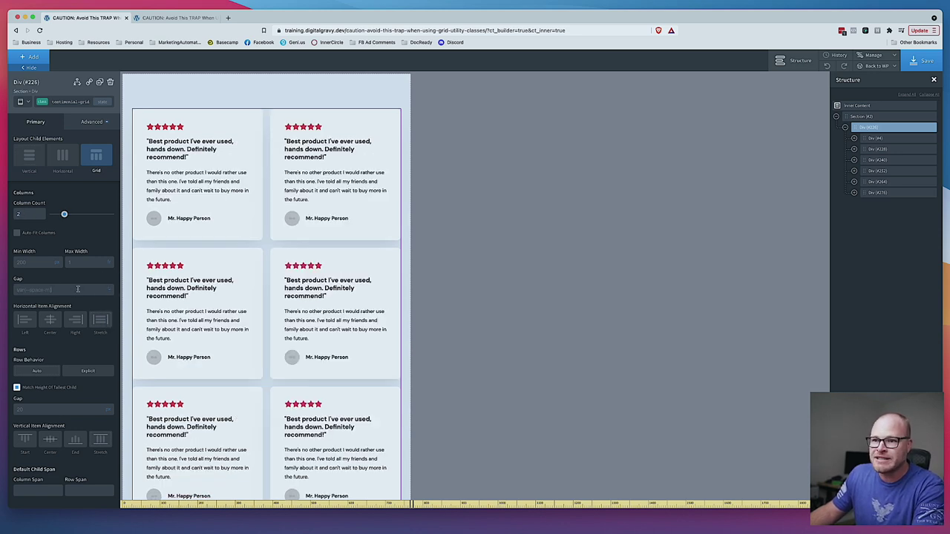
pyautogui.scroll(-3, 71, 290)
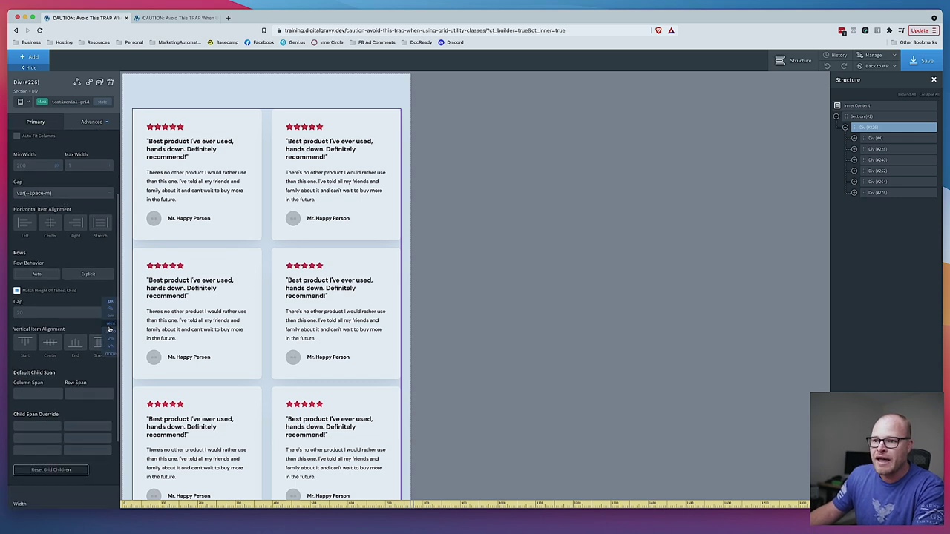
pyautogui.click(81, 314)
pyautogui.hotkey('ctrl', 'v')
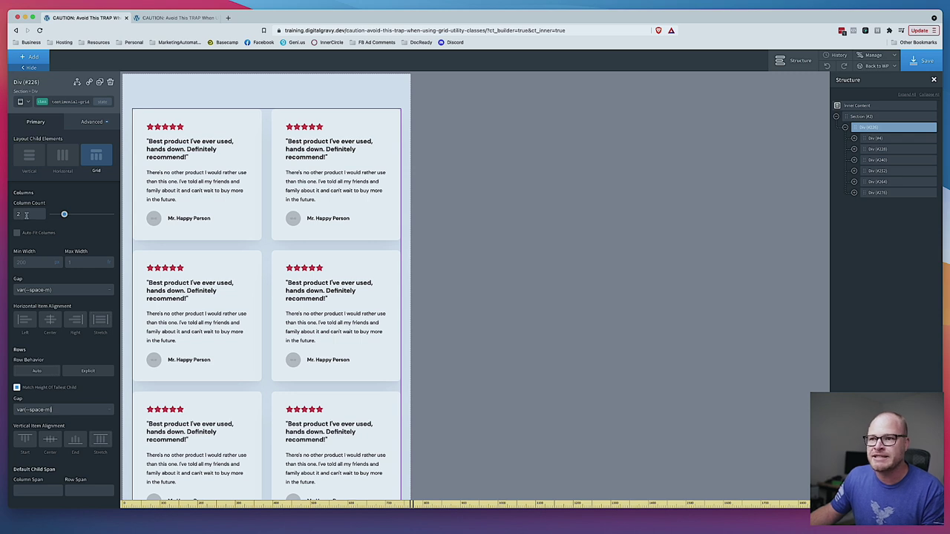
pyautogui.scroll(-1, 233, 201)
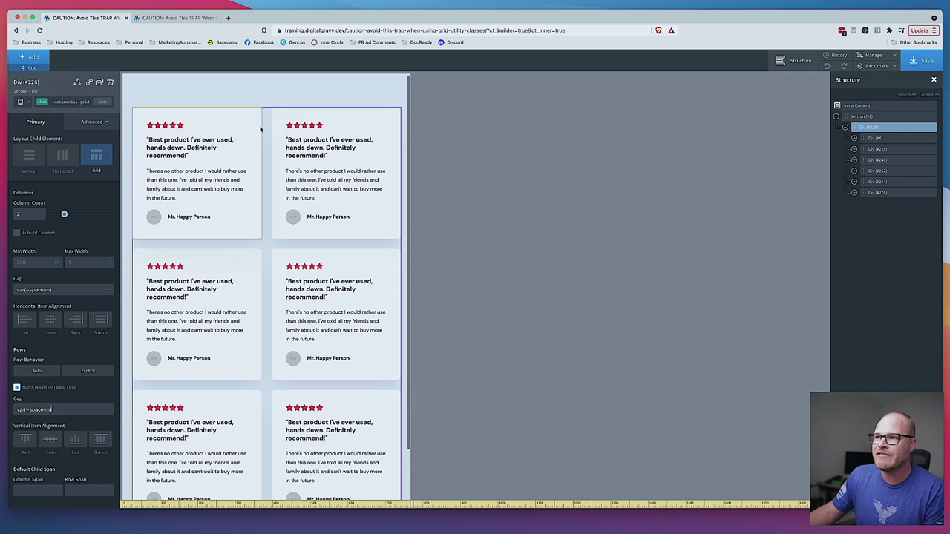
# - Check the grid's classes, then switch editing to the smaller mobile breakpoint
pyautogui.click(20, 101)
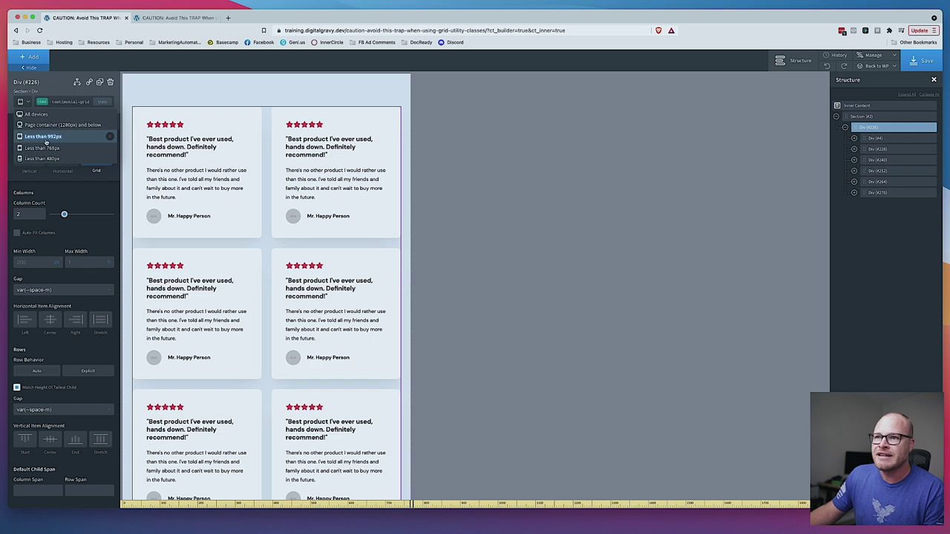
pyautogui.click(68, 104)
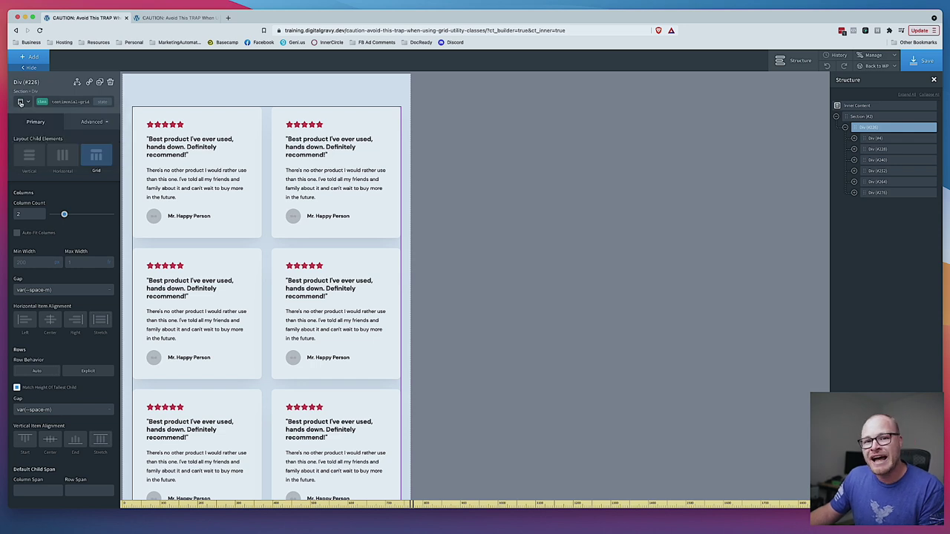
pyautogui.click(71, 102)
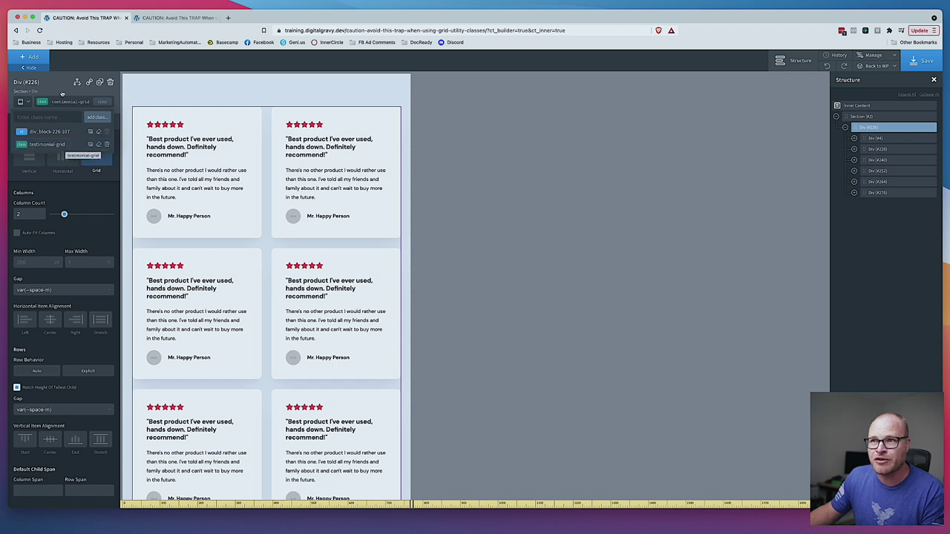
pyautogui.click(62, 94)
pyautogui.click(21, 102)
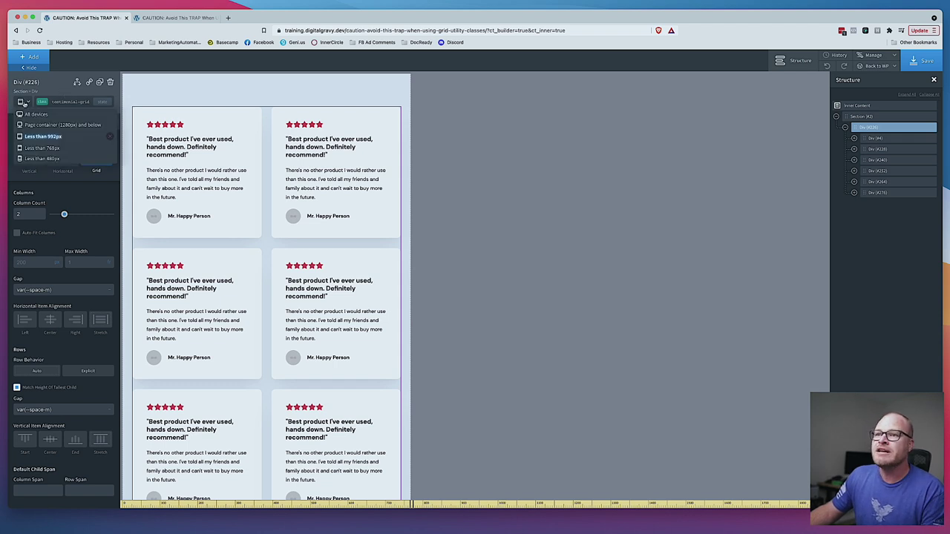
pyautogui.click(27, 148)
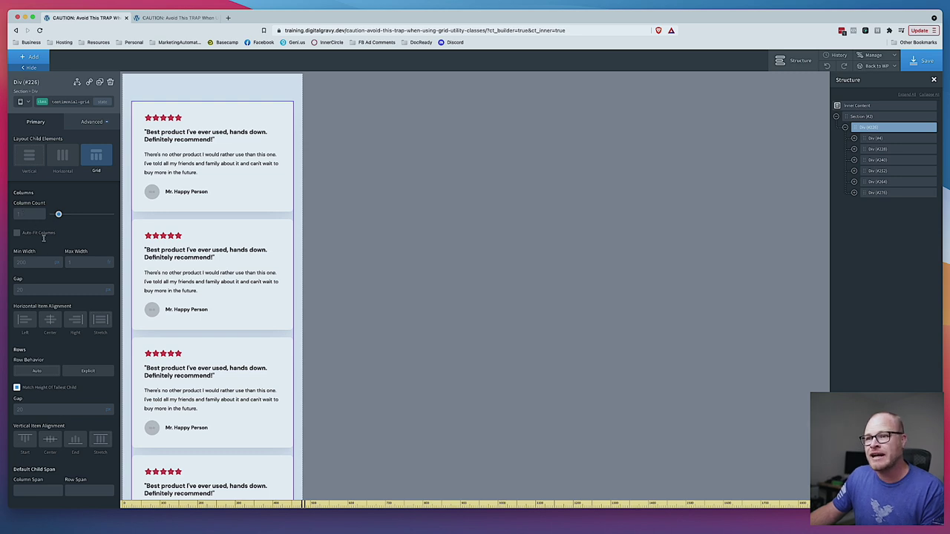
# - Give the mobile grid var(--space-m) for both column and row gaps
pyautogui.moveTo(111, 291)
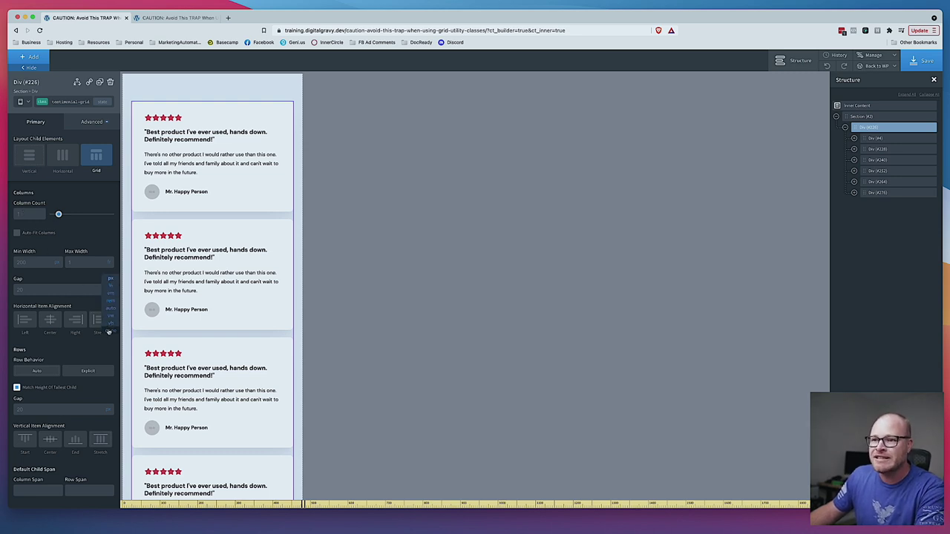
pyautogui.click(111, 327)
pyautogui.scroll(-3, 79, 295)
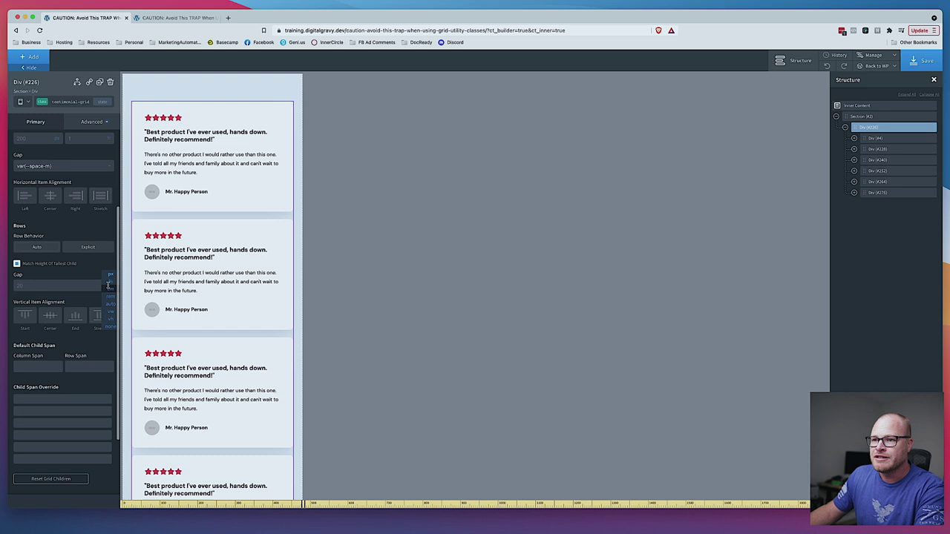
pyautogui.press('super+v')
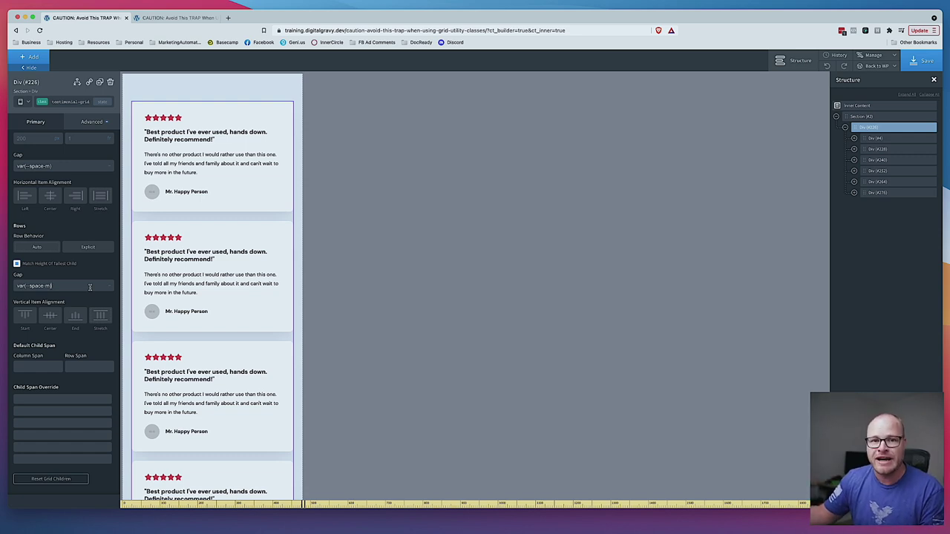
pyautogui.click(29, 104)
# - Return to All devices, save the page, and open the live page in a new tab
pyautogui.click(33, 115)
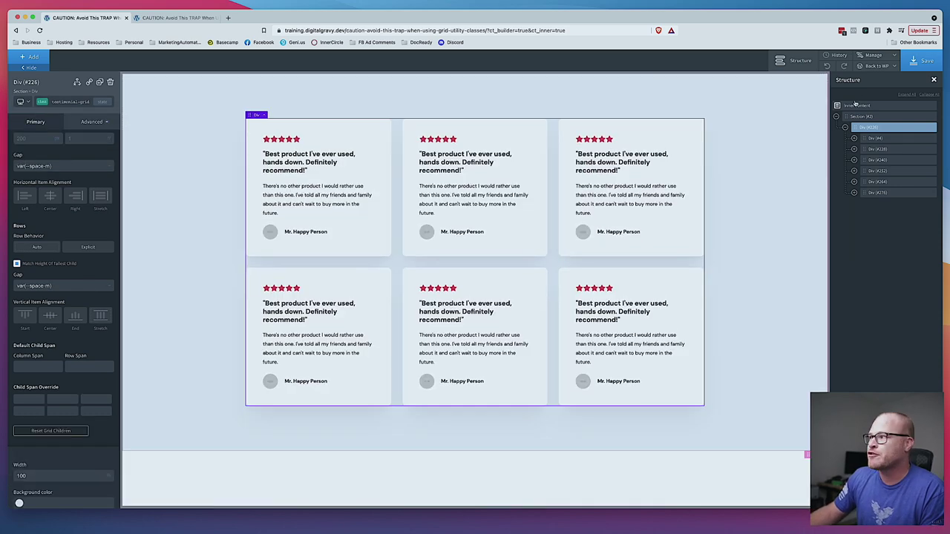
pyautogui.click(920, 61)
pyautogui.click(872, 66)
pyautogui.click(880, 94)
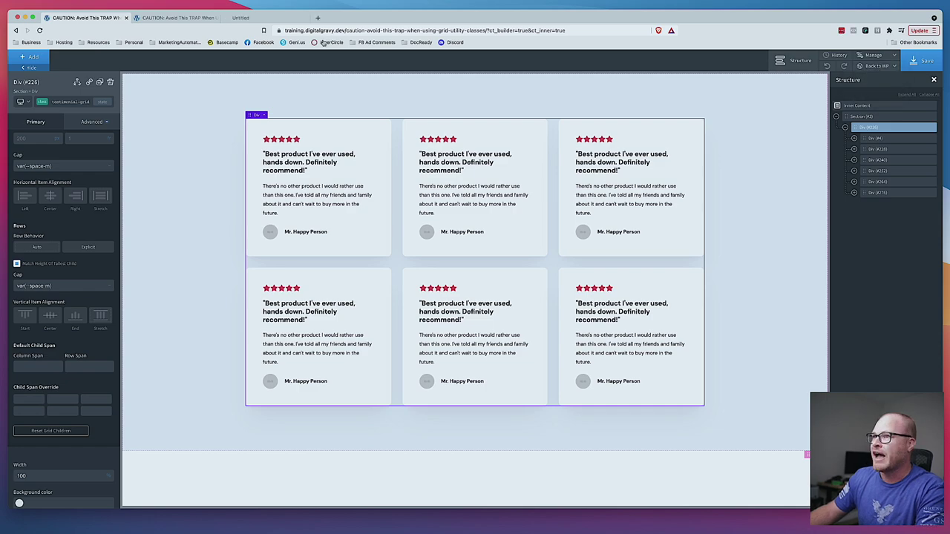
# - Narrow the browser window to test the live grid's responsiveness, then go back to the builder tab
pyautogui.click(262, 18)
pyautogui.moveTo(941, 208)
pyautogui.mouseDown()
pyautogui.moveTo(159, 201)
pyautogui.moveTo(948, 205)
pyautogui.mouseUp()
pyautogui.click(175, 18)
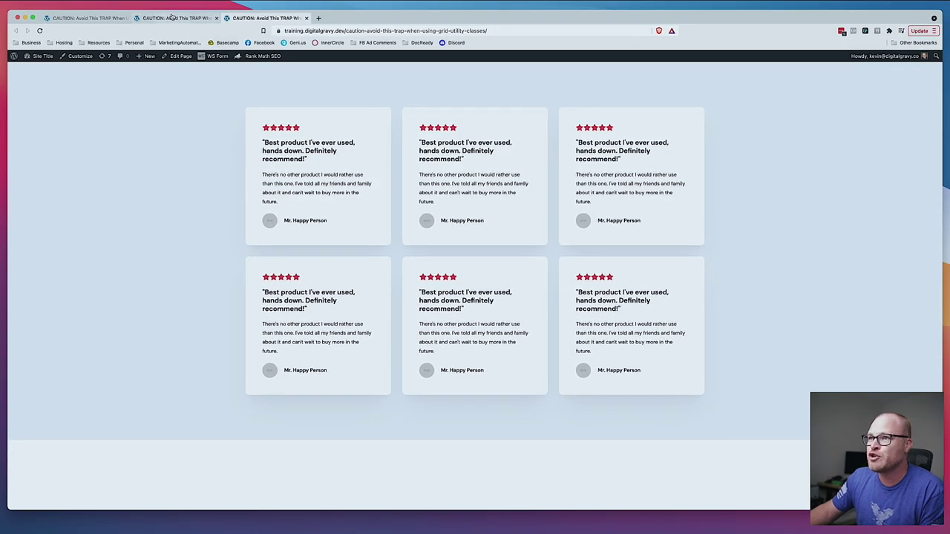
pyautogui.click(86, 17)
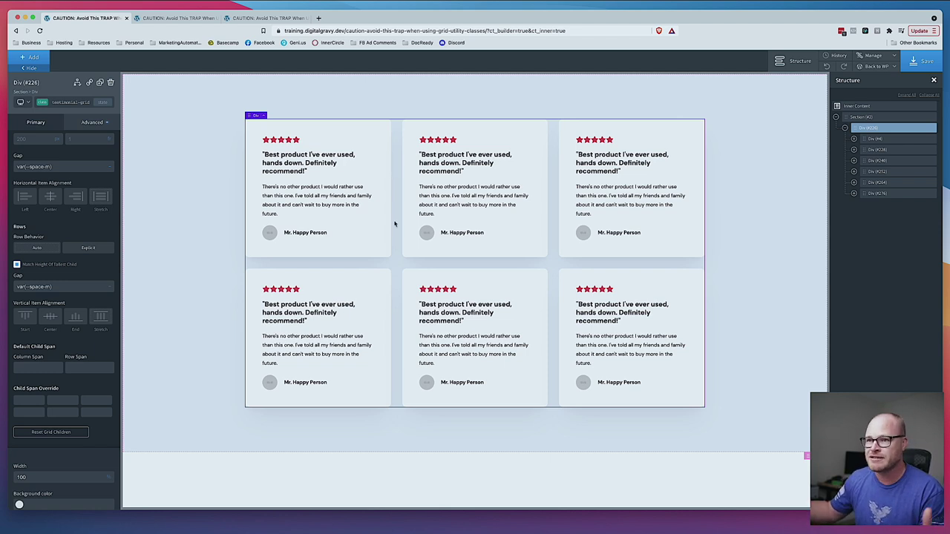
# - Select the testimonial-grid class and reduce its column count to 2
pyautogui.scroll(3, 60, 212)
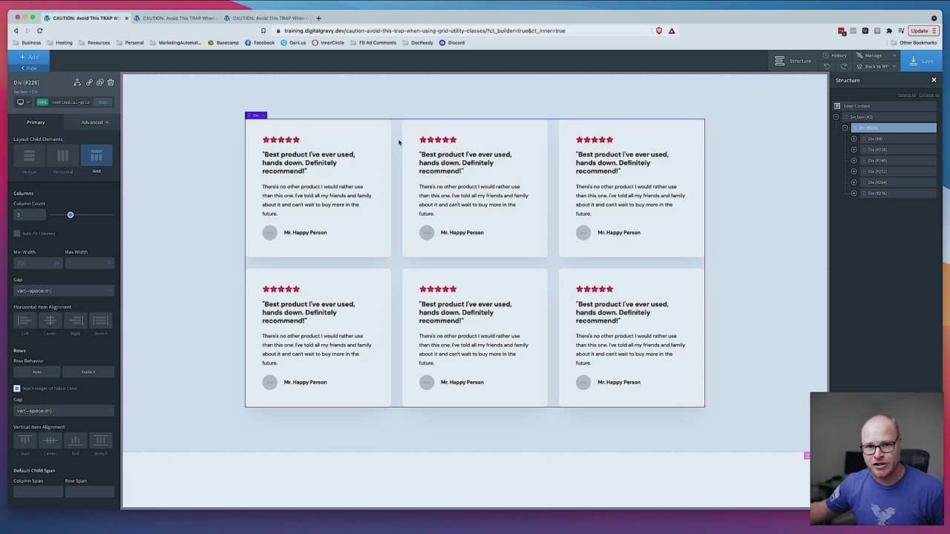
pyautogui.click(72, 103)
pyautogui.click(62, 146)
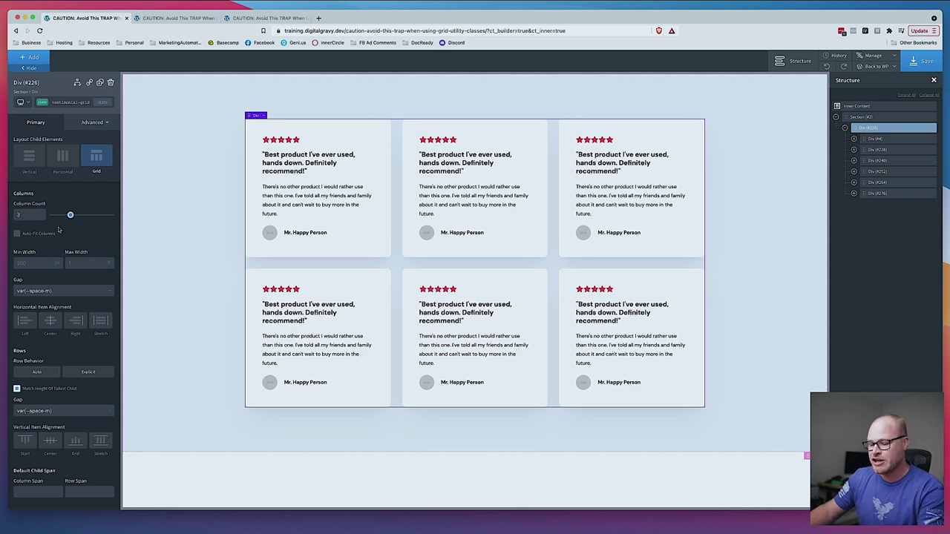
pyautogui.moveTo(71, 215); pyautogui.dragTo(64, 215)
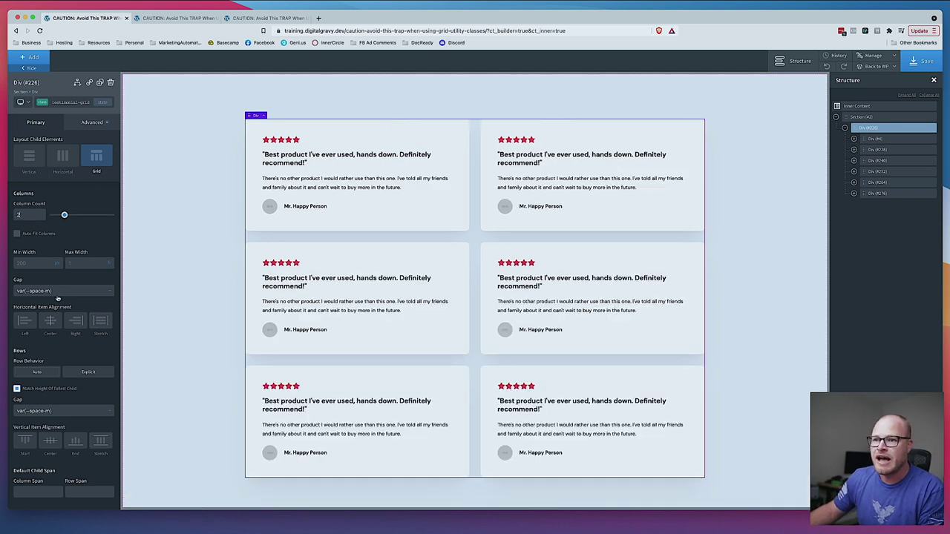
# - Change the class's column and row gaps from var(--space-m) to var(--space-s)
pyautogui.click(44, 291)
pyautogui.click(98, 286)
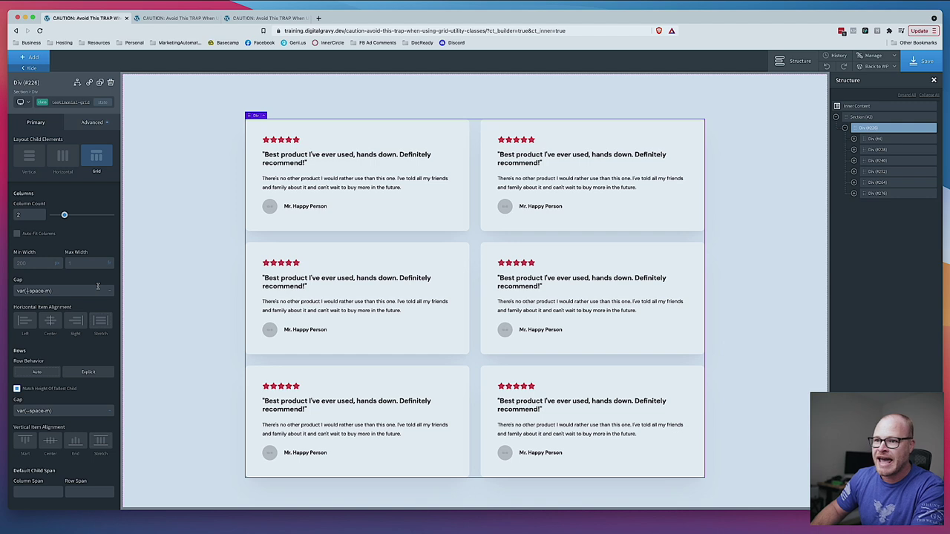
pyautogui.press('BackSpace')
pyautogui.write('s')
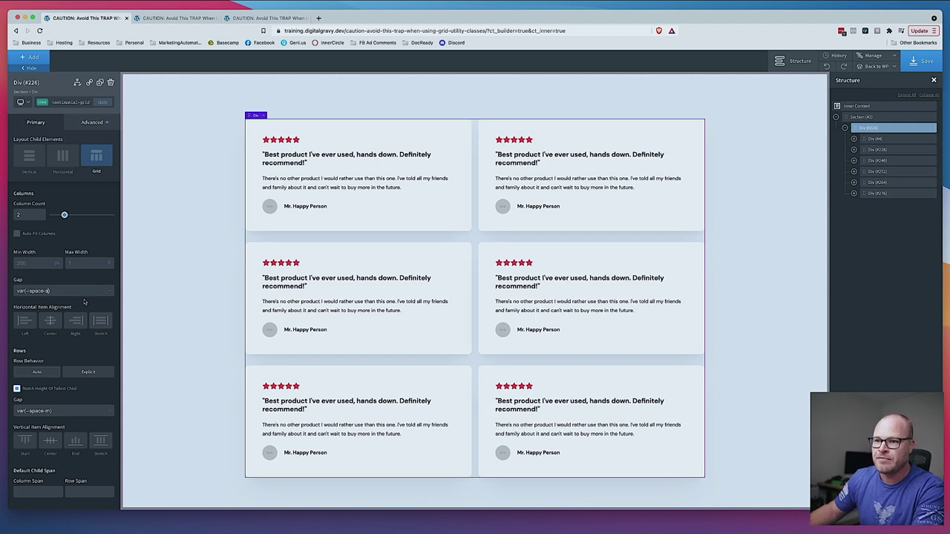
pyautogui.scroll(-4, 97, 287)
pyautogui.tripleClick(106, 287)
pyautogui.click(106, 288)
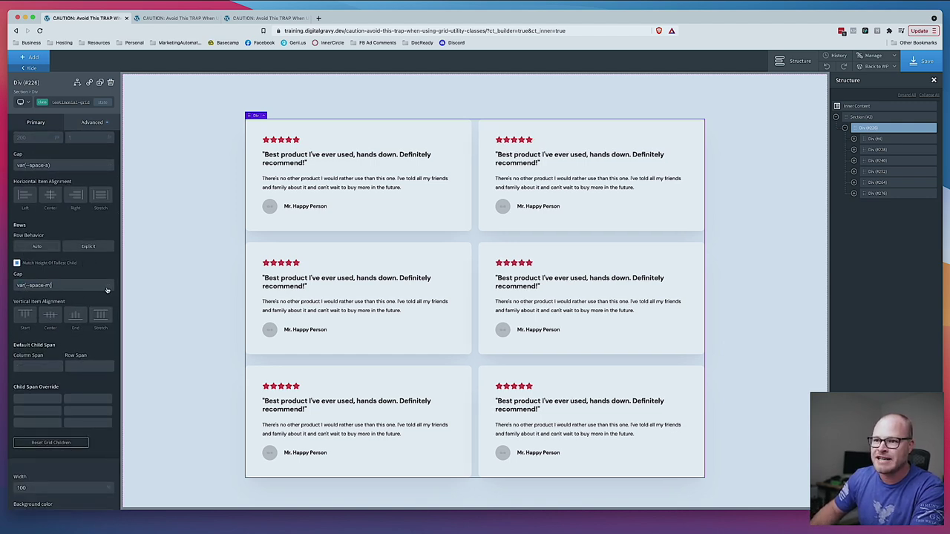
pyautogui.press('BackSpace')
pyautogui.write('s')
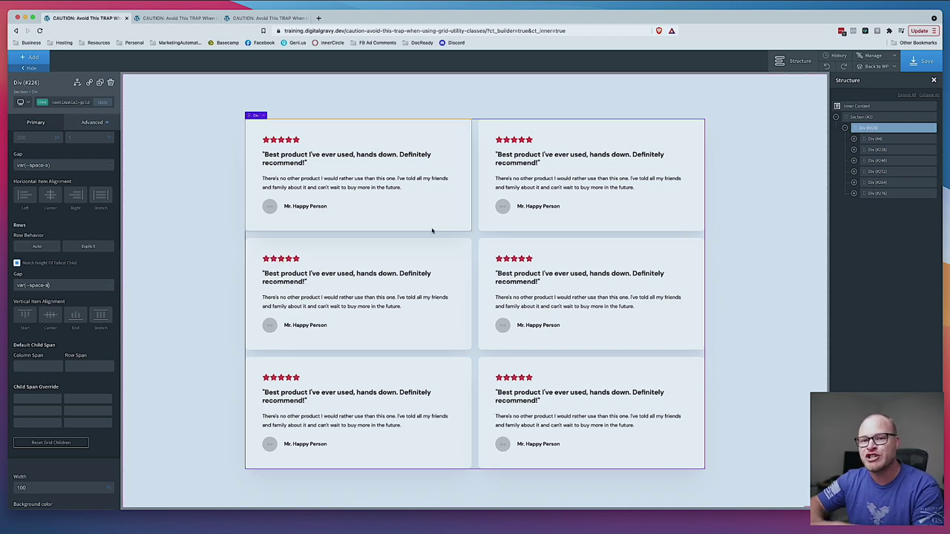
pyautogui.click(21, 102)
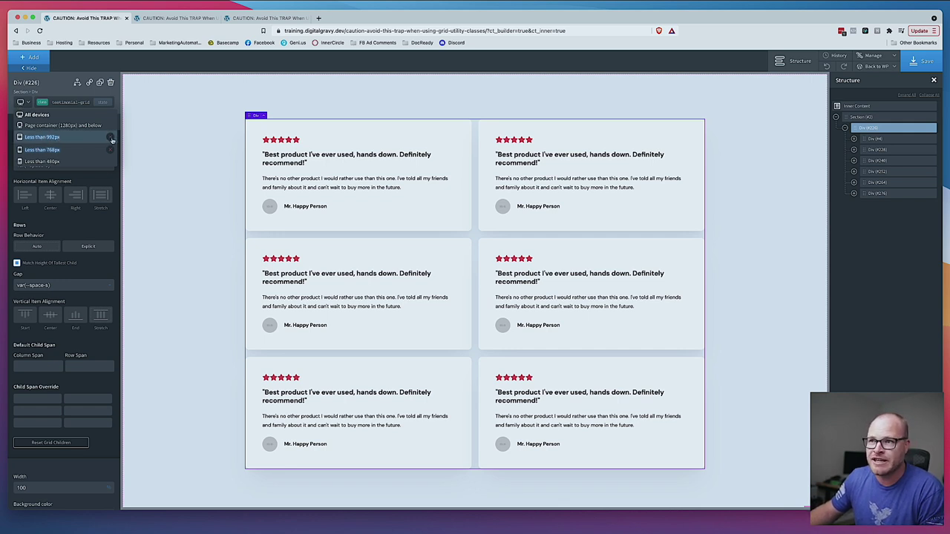
# - Switch to the under-768px breakpoint and change its column gap to var(--space-s)
pyautogui.click(111, 141)
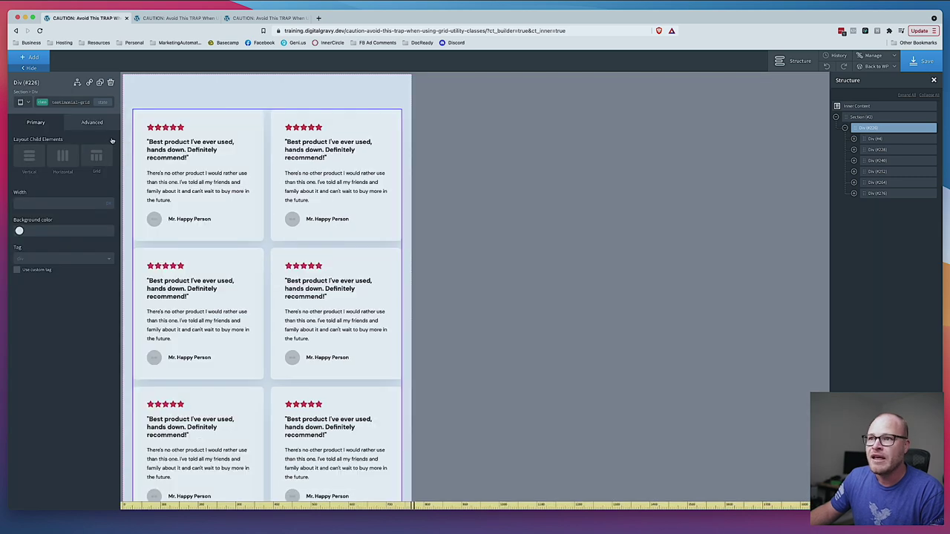
pyautogui.click(45, 148)
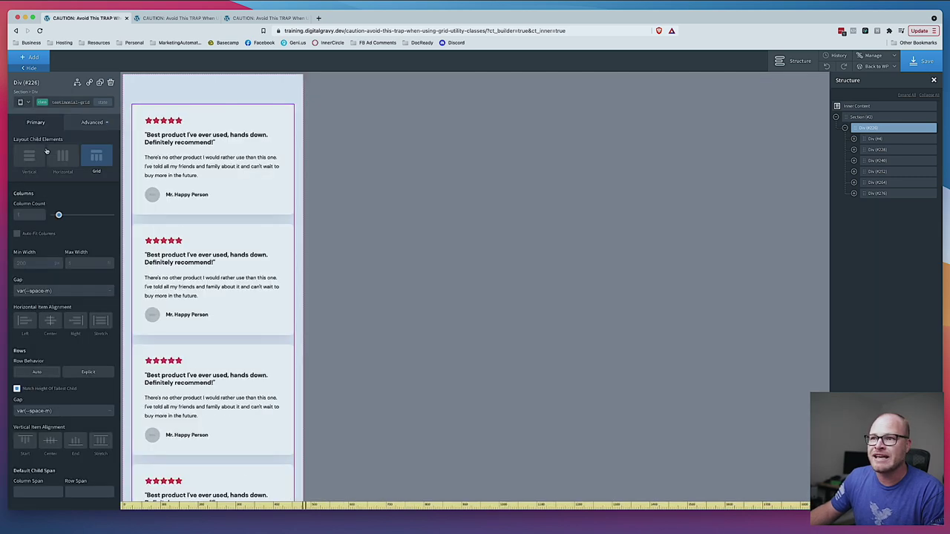
pyautogui.click(65, 295)
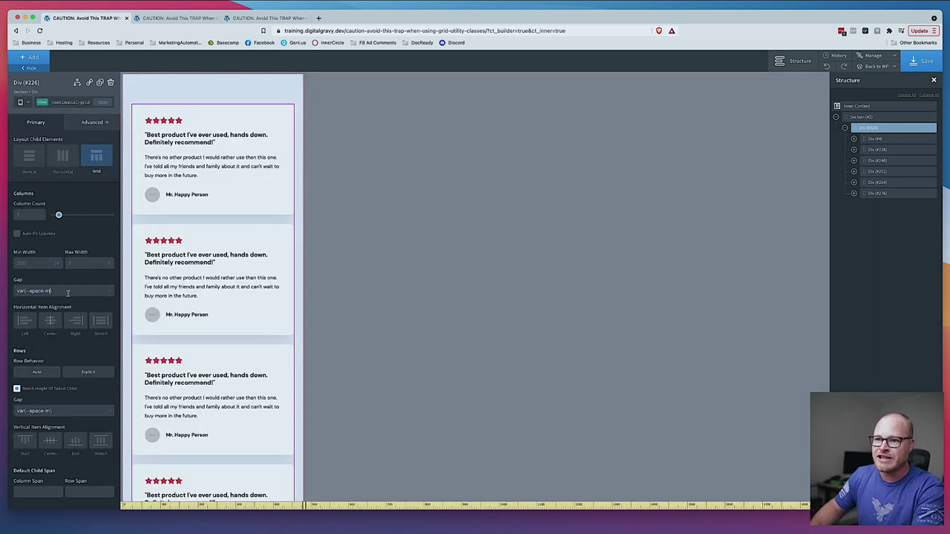
pyautogui.press('Left')
pyautogui.press('BackSpace')
pyautogui.write('s')
# - Change the mobile row gap to var(--space-s) and return to the All devices layout
pyautogui.scroll(-3, 69, 294)
pyautogui.scroll(-1, 68, 294)
pyautogui.click(67, 290)
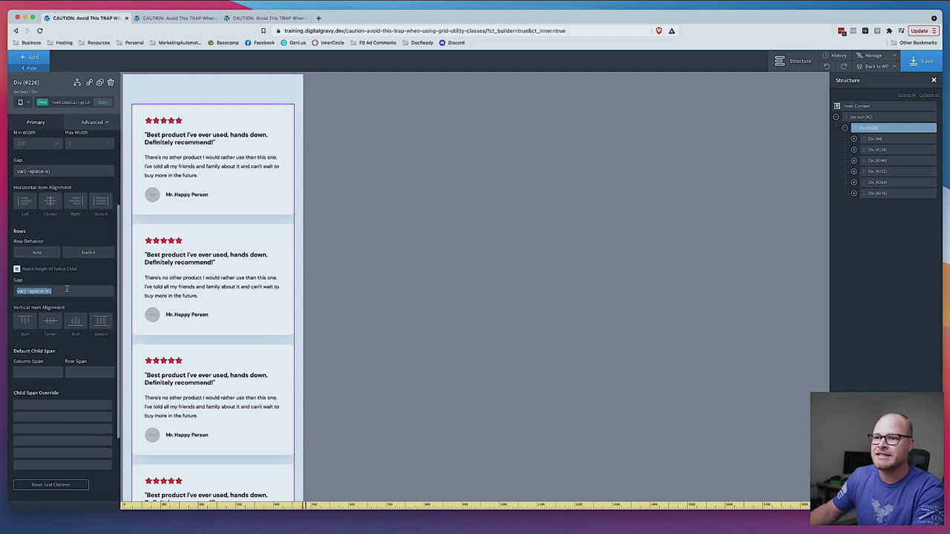
pyautogui.press('Left')
pyautogui.press('BackSpace')
pyautogui.write('s')
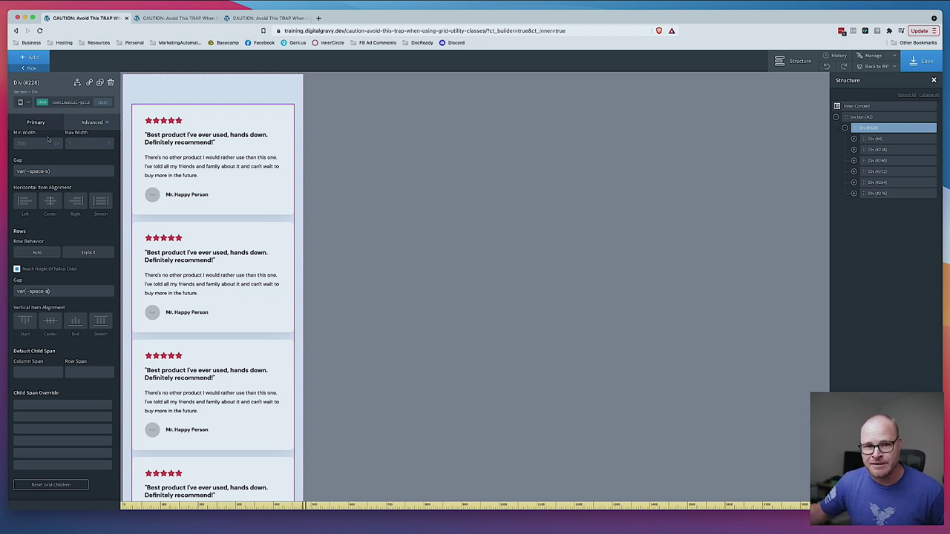
pyautogui.click(28, 101)
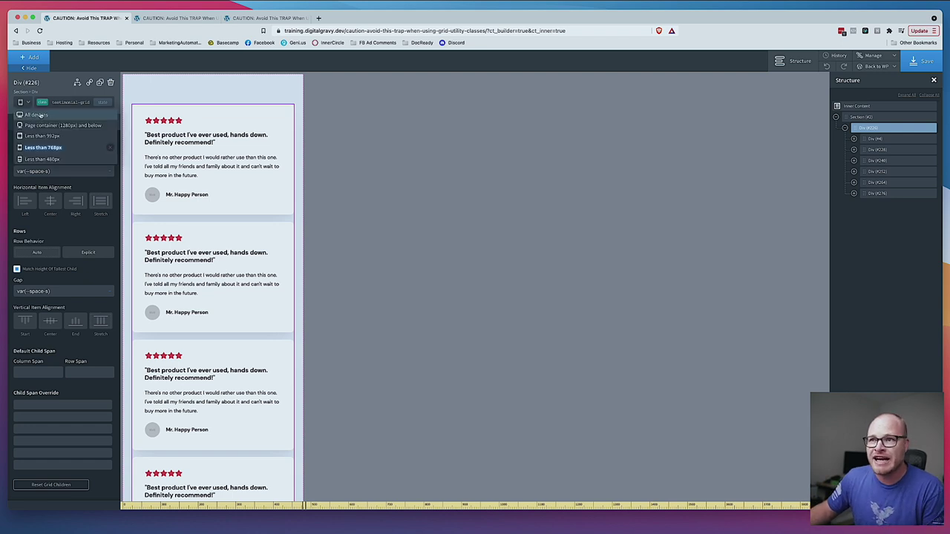
pyautogui.click(37, 115)
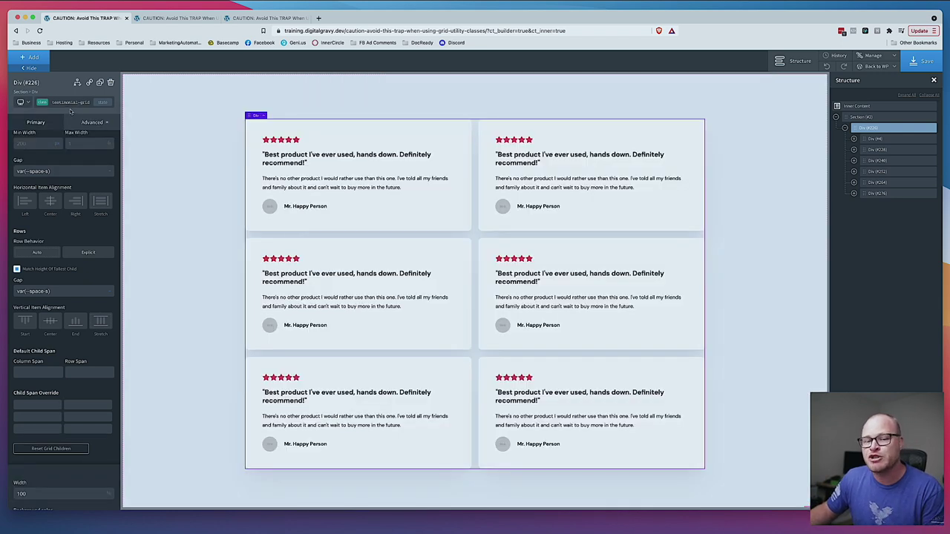